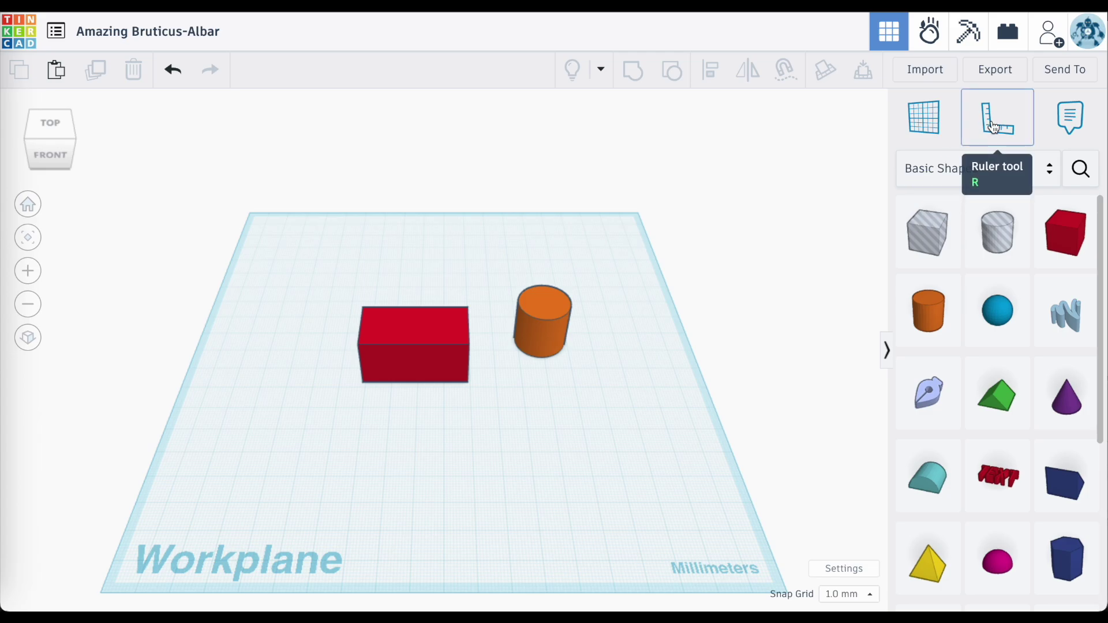
Place a ruler on the workplane and move its origin close to the red box's front-left corner.
{"action": "left_click", "coordinate": [994, 127]}
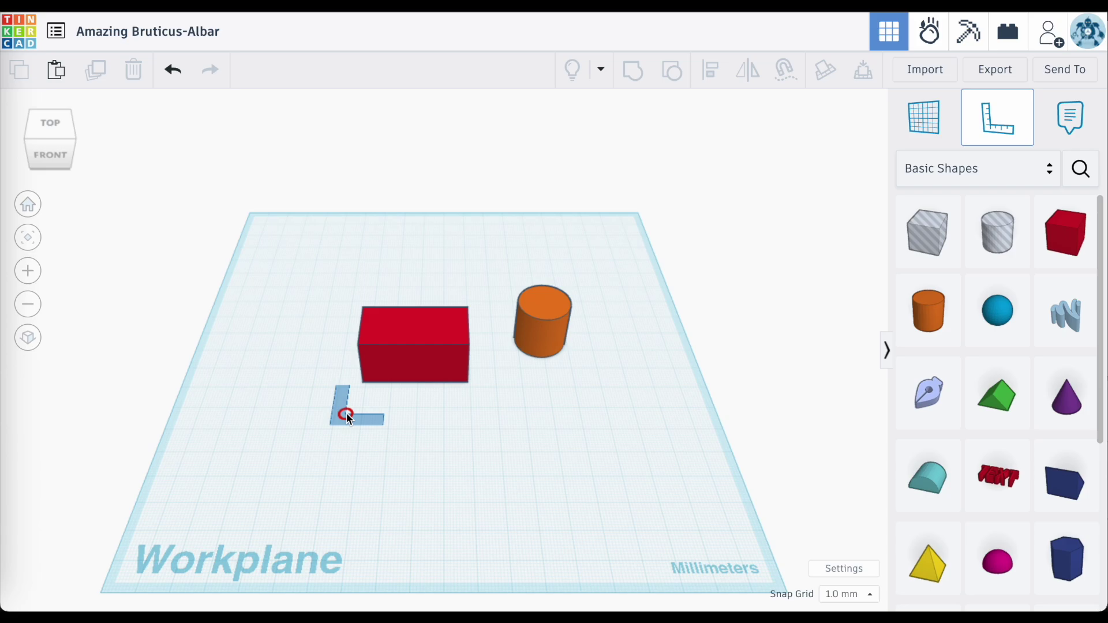
{"action": "left_click", "coordinate": [347, 413]}
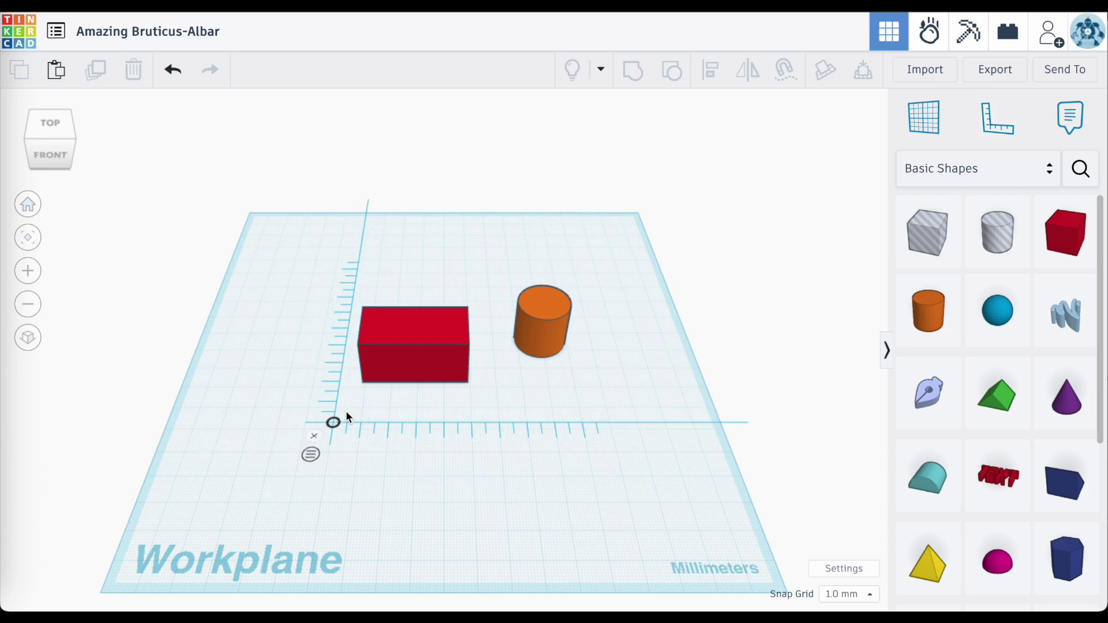
{"action": "mouse_move", "coordinate": [348, 416]}
{"action": "left_mouse_down"}
{"action": "mouse_move", "coordinate": [333, 414]}
{"action": "mouse_move", "coordinate": [349, 409]}
{"action": "left_mouse_up"}
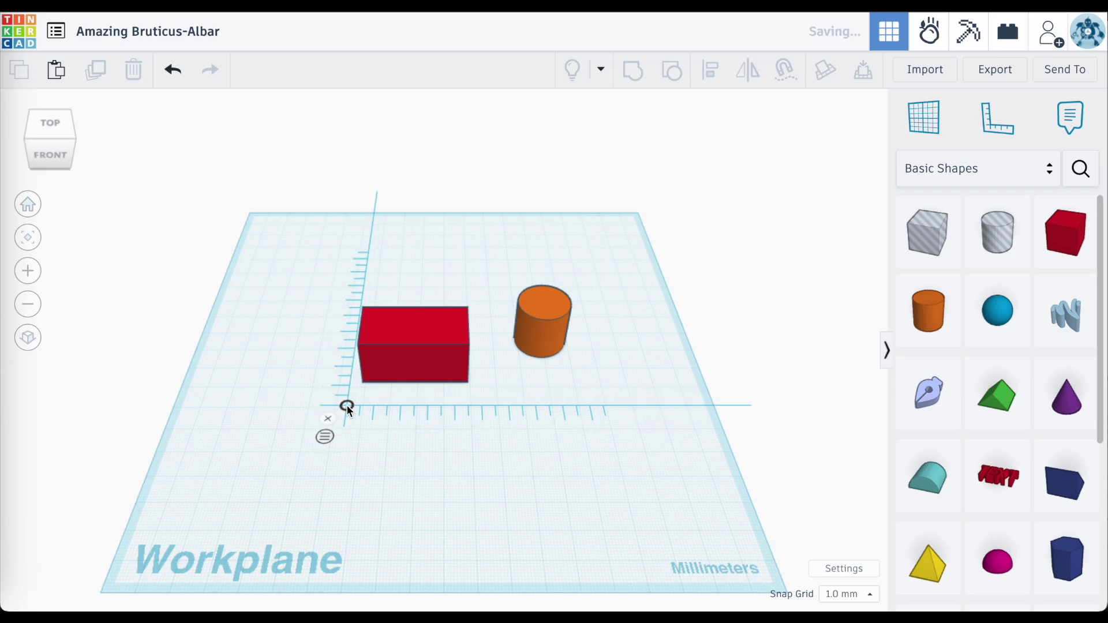
{"action": "scroll", "coordinate": [349, 408], "scroll_direction": "up", "scroll_amount": 5}
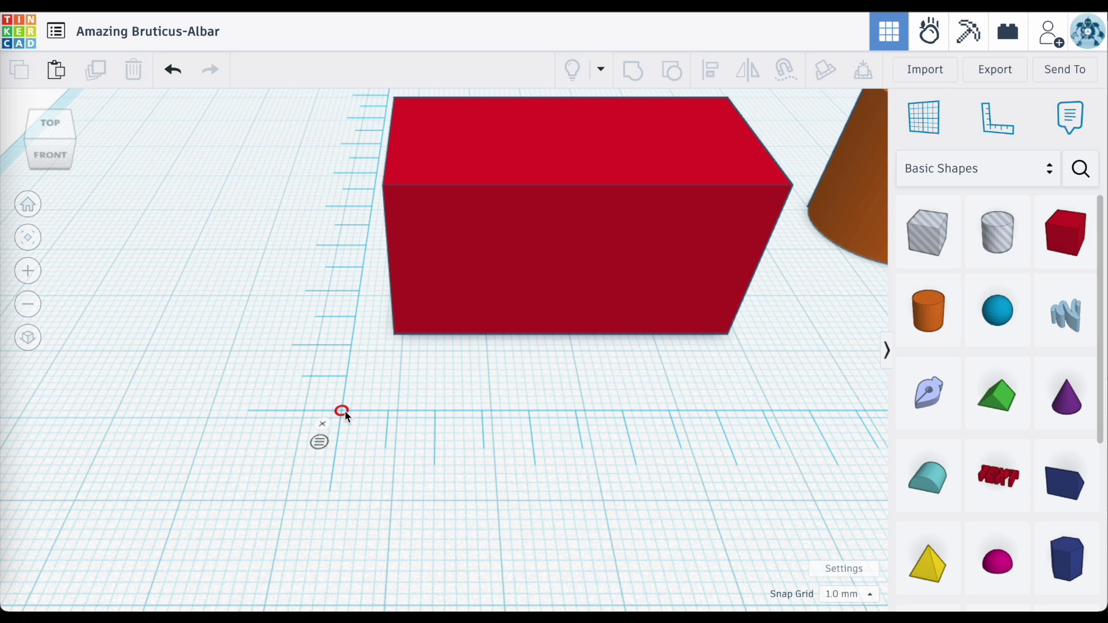
{"action": "left_click_drag", "start_coordinate": [345, 412], "coordinate": [354, 382]}
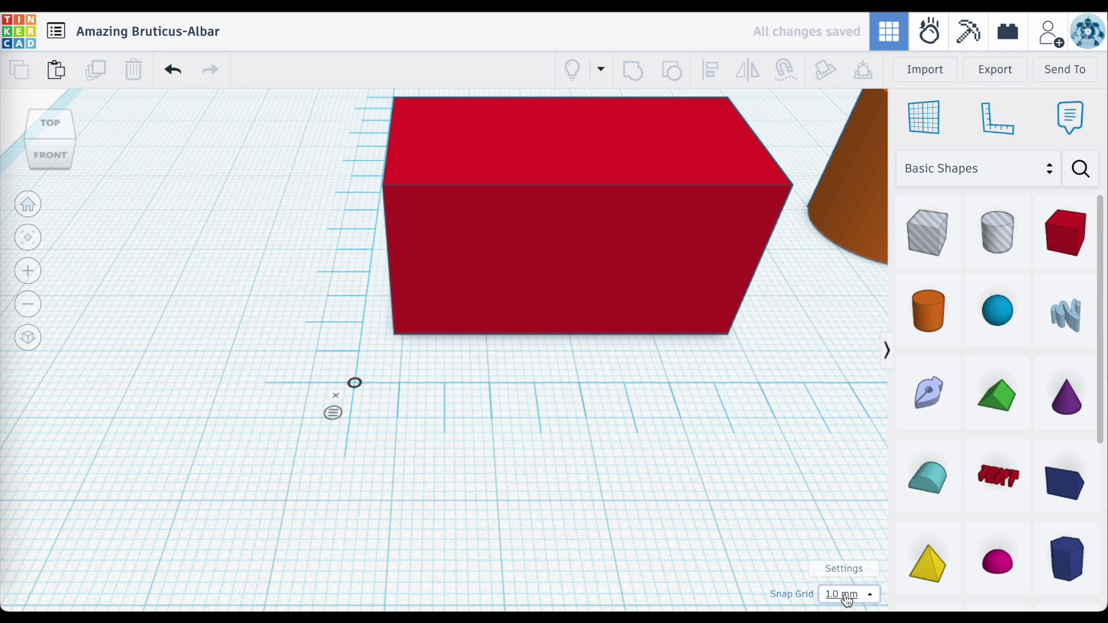
Move the ruler's origin away from the red box with the snap grid kept at 1.0 mm, and dismiss the ruler.
{"action": "left_click", "coordinate": [847, 600]}
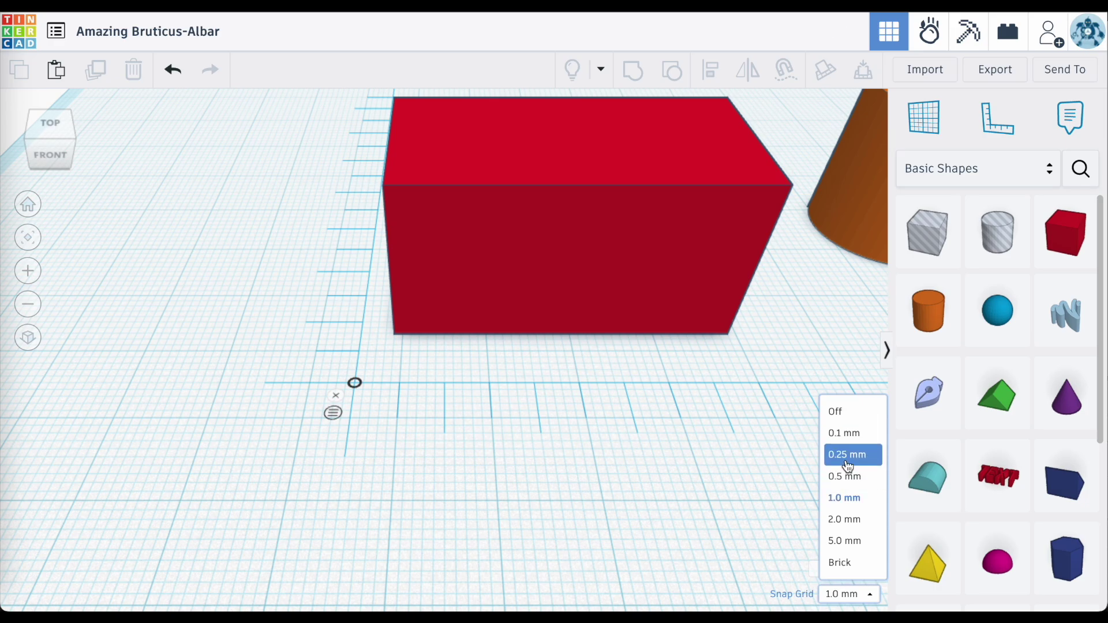
{"action": "left_click", "coordinate": [843, 497]}
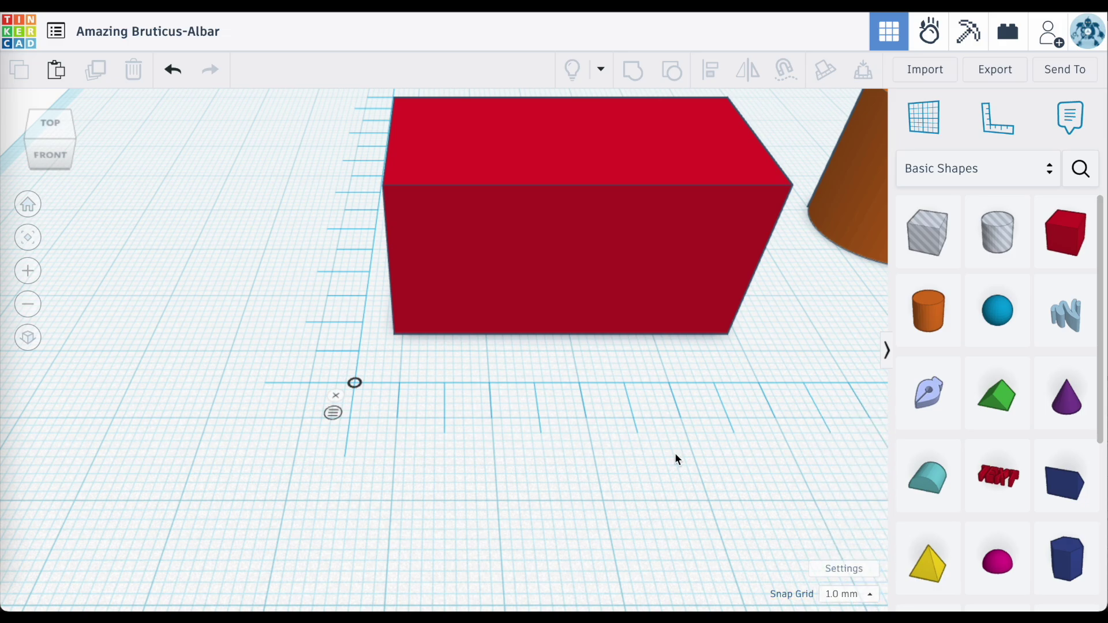
{"action": "left_click_drag", "start_coordinate": [352, 386], "coordinate": [304, 419]}
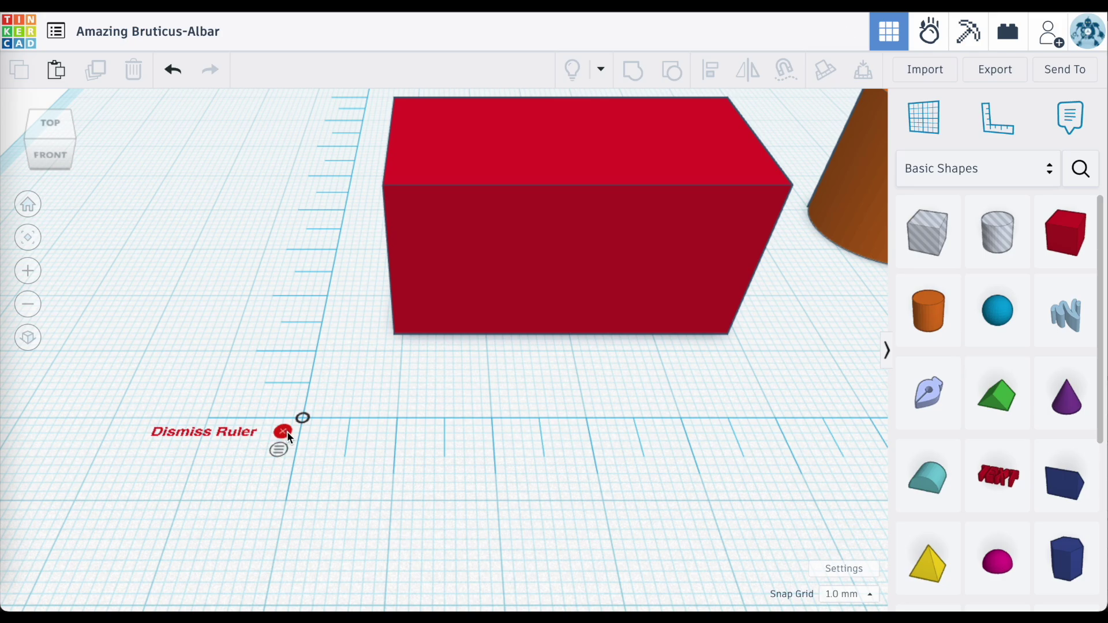
{"action": "left_click", "coordinate": [286, 432]}
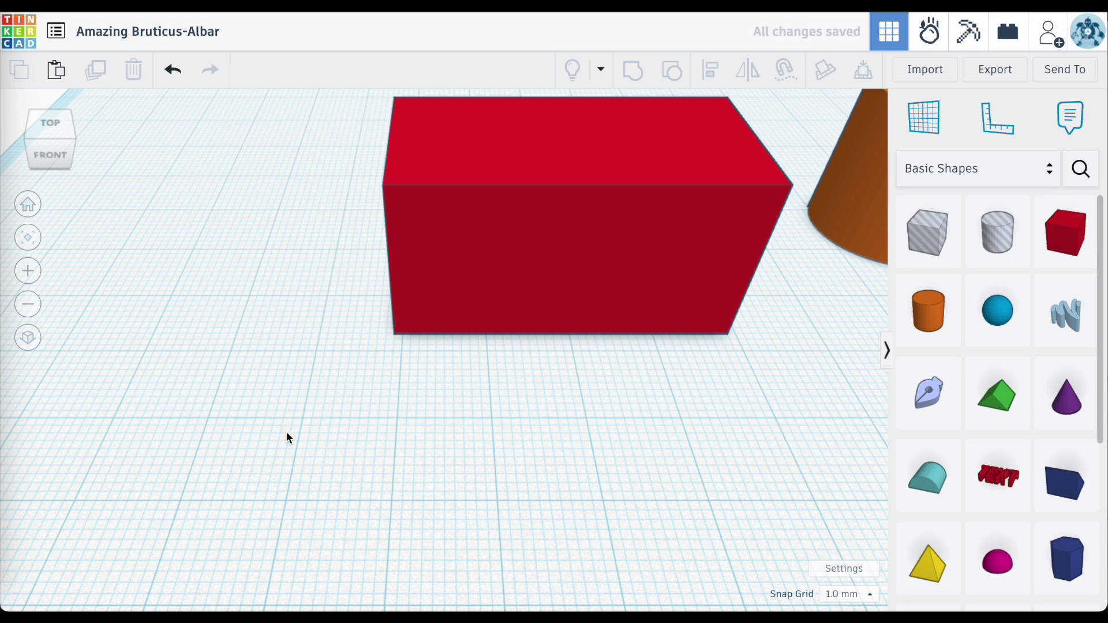
Place a new ruler with its origin on a grid intersection just outside the red box's front-left corner.
{"action": "scroll", "coordinate": [286, 431], "scroll_direction": "down", "scroll_amount": 5}
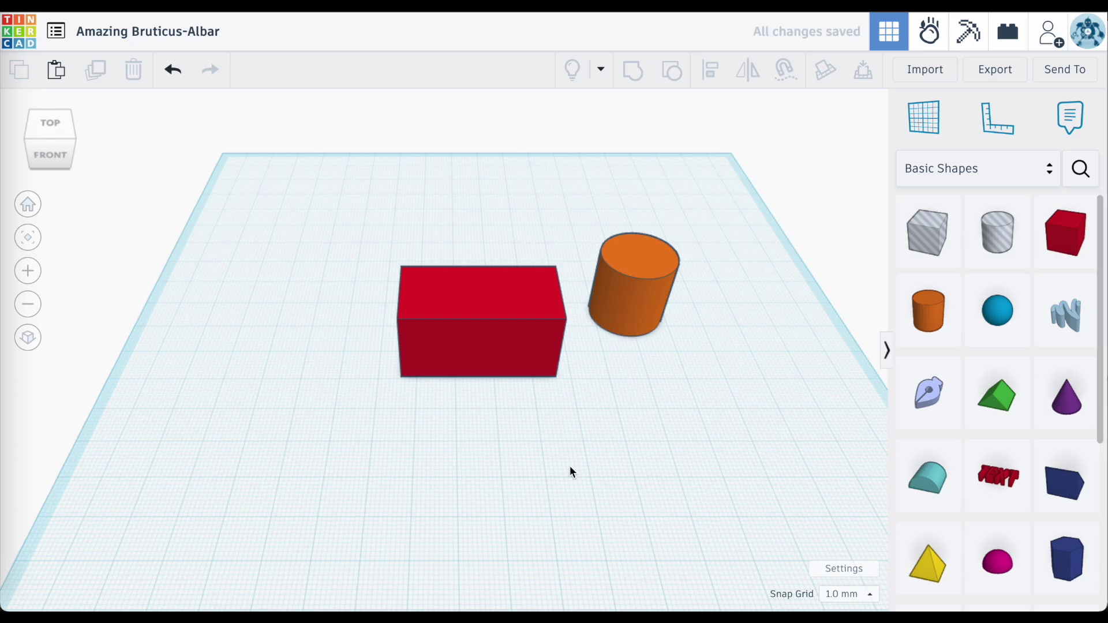
{"action": "key", "text": "r"}
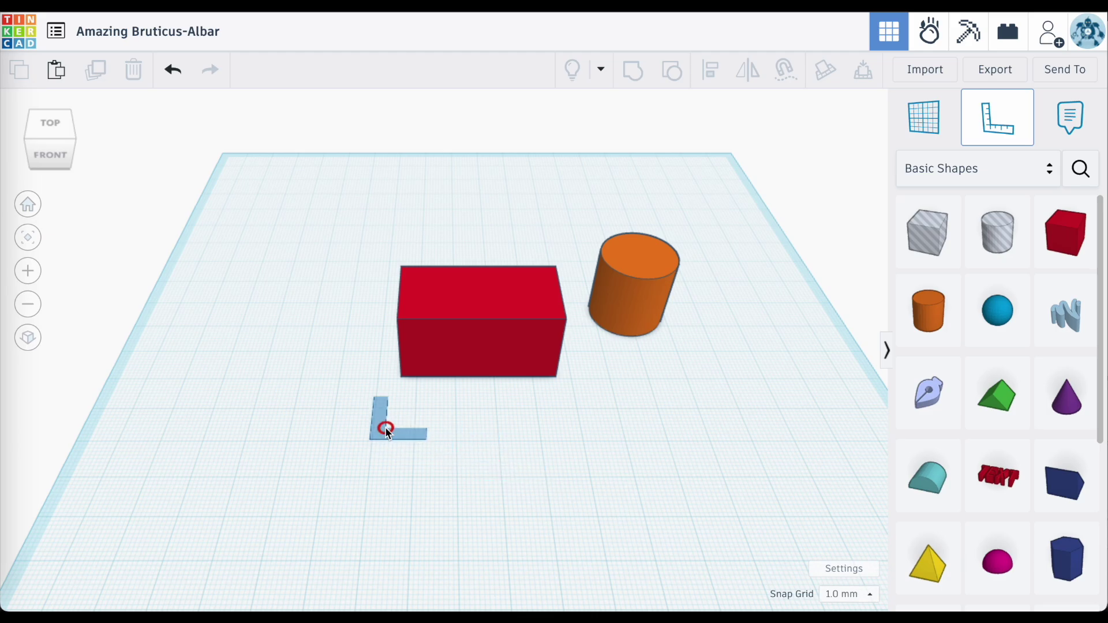
{"action": "scroll", "coordinate": [367, 400], "scroll_direction": "up", "scroll_amount": 5}
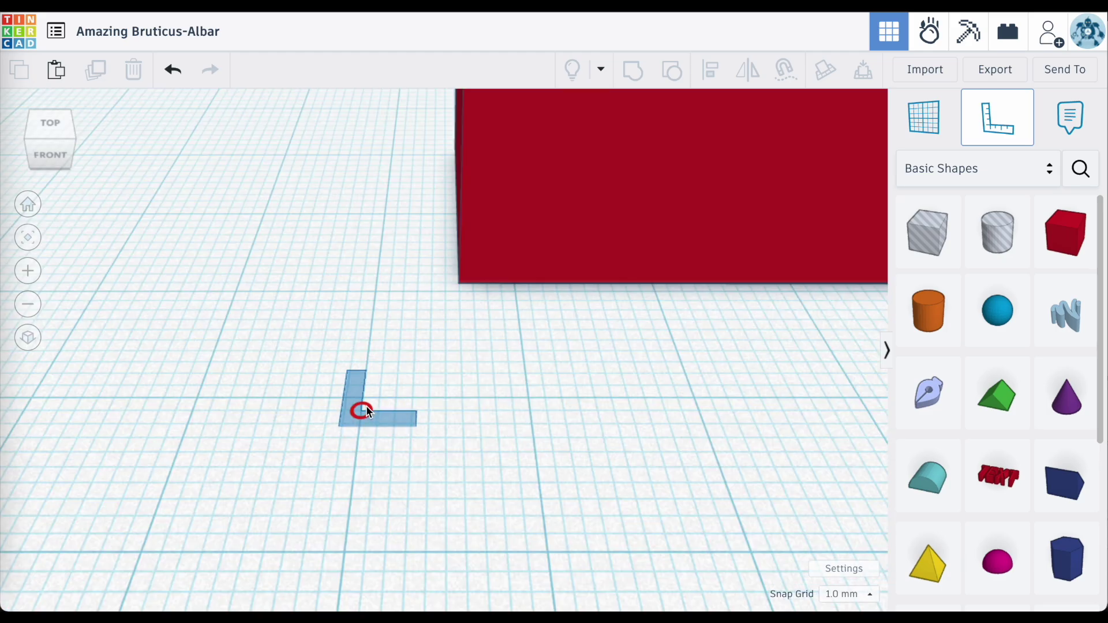
{"action": "left_click", "coordinate": [365, 398]}
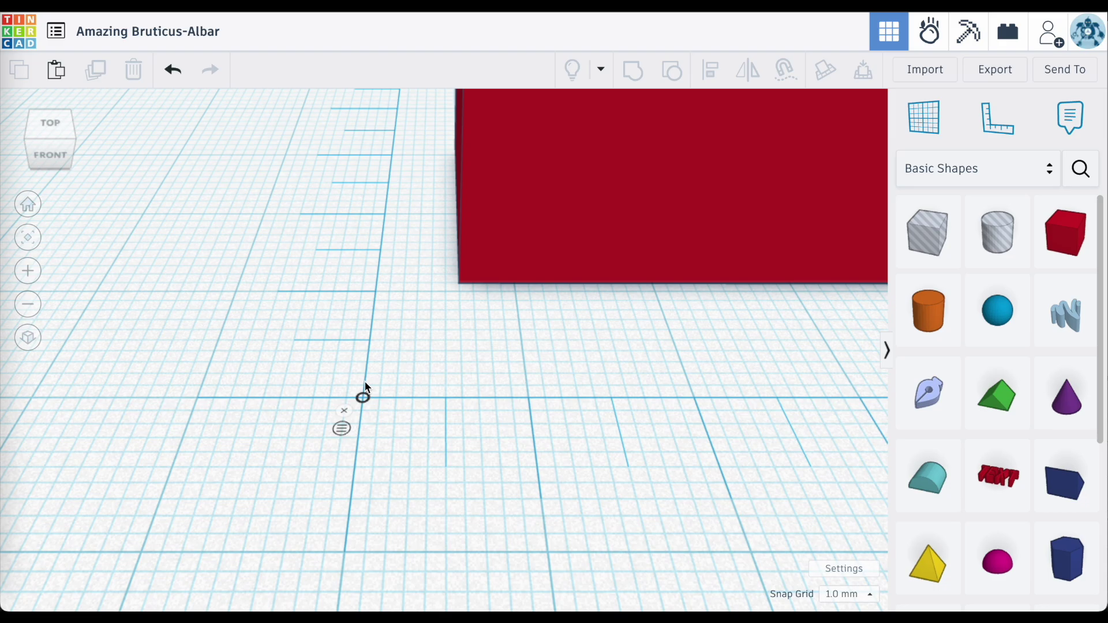
{"action": "scroll", "coordinate": [366, 387], "scroll_direction": "down", "scroll_amount": 5}
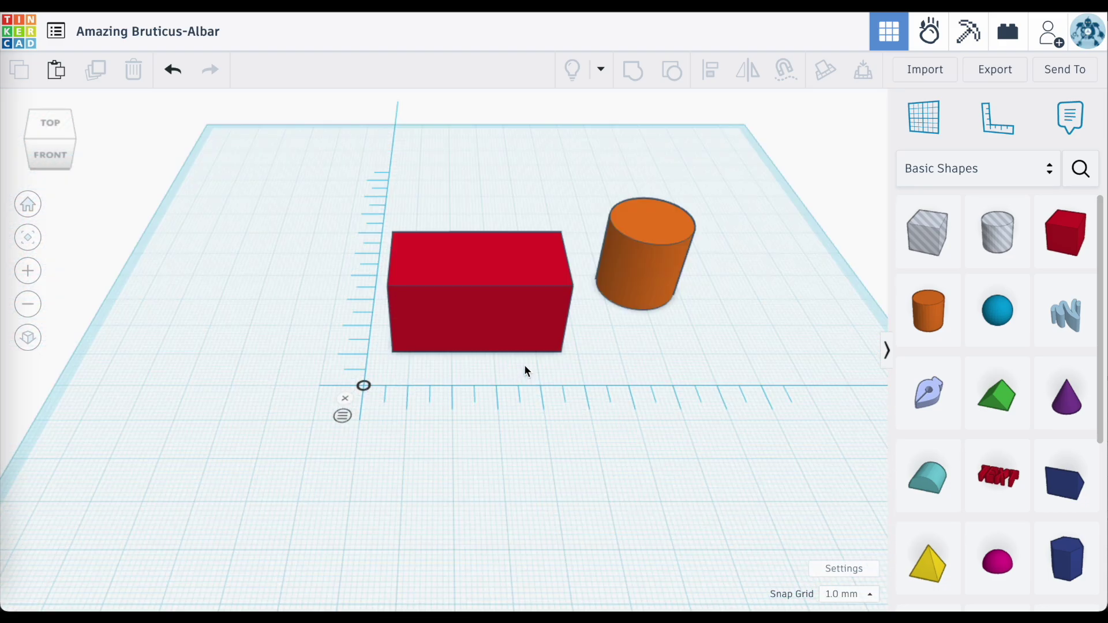
Move the red box to 11 mm across and 15 mm back from the ruler's origin, and collapse its shape properties.
{"action": "left_click", "coordinate": [502, 323]}
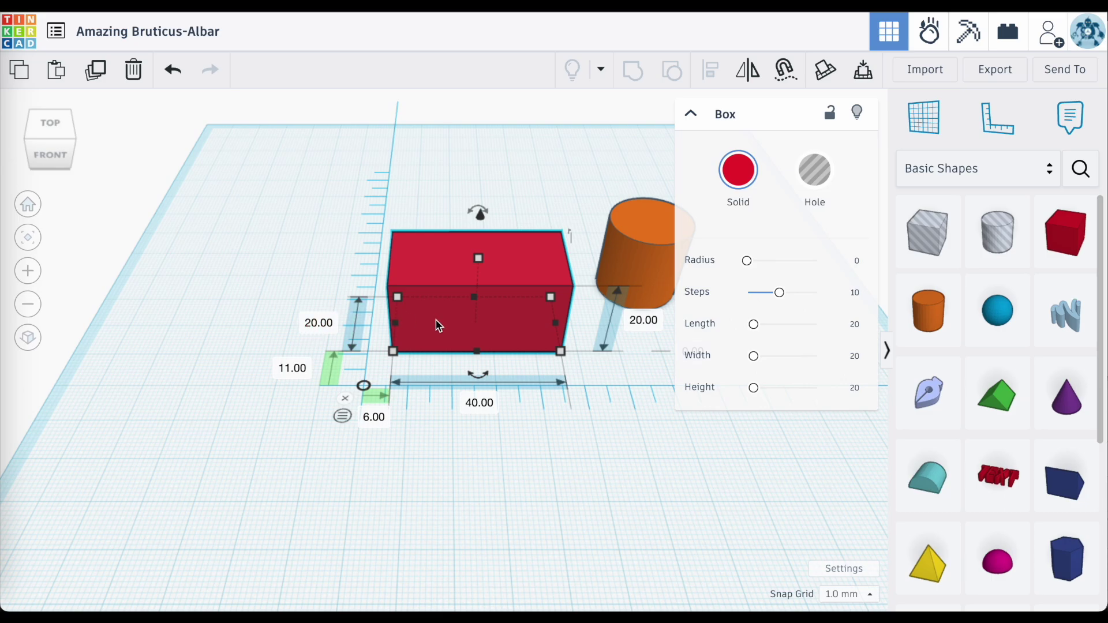
{"action": "left_click_drag", "start_coordinate": [438, 322], "coordinate": [470, 304]}
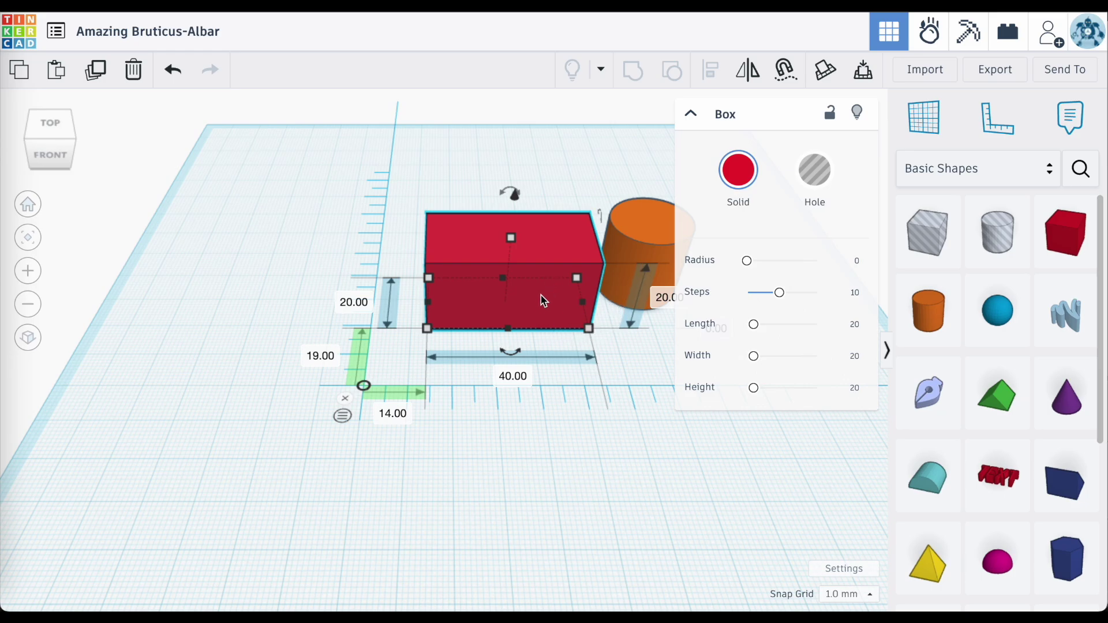
{"action": "mouse_move", "coordinate": [525, 297]}
{"action": "left_mouse_down"}
{"action": "mouse_move", "coordinate": [456, 289]}
{"action": "mouse_move", "coordinate": [506, 296]}
{"action": "mouse_move", "coordinate": [516, 309]}
{"action": "left_mouse_up"}
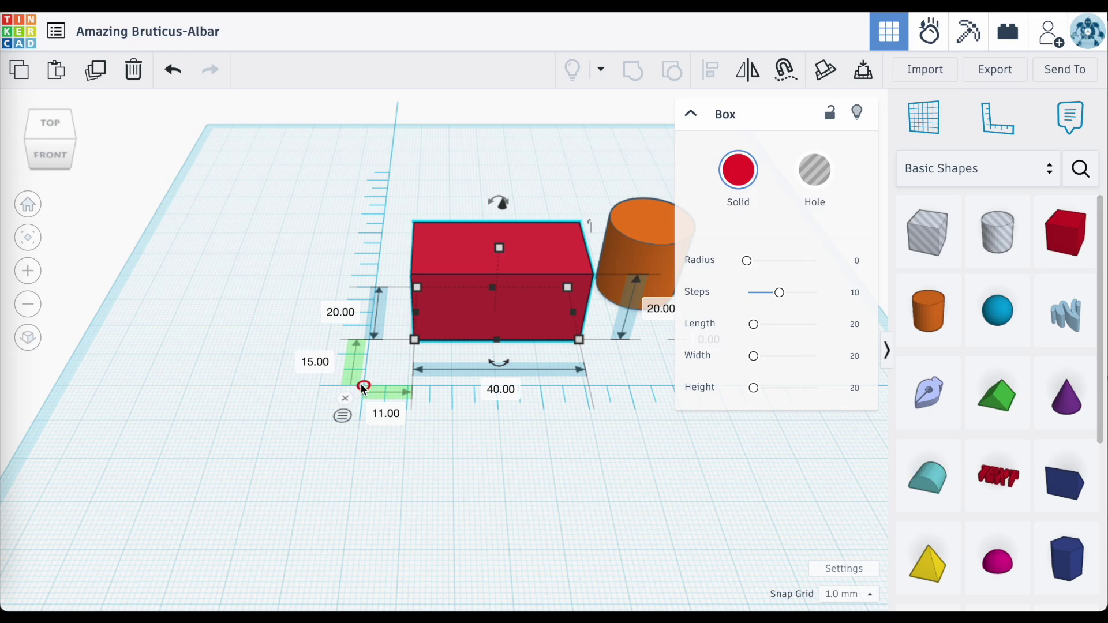
{"action": "key", "text": "ctrl+z"}
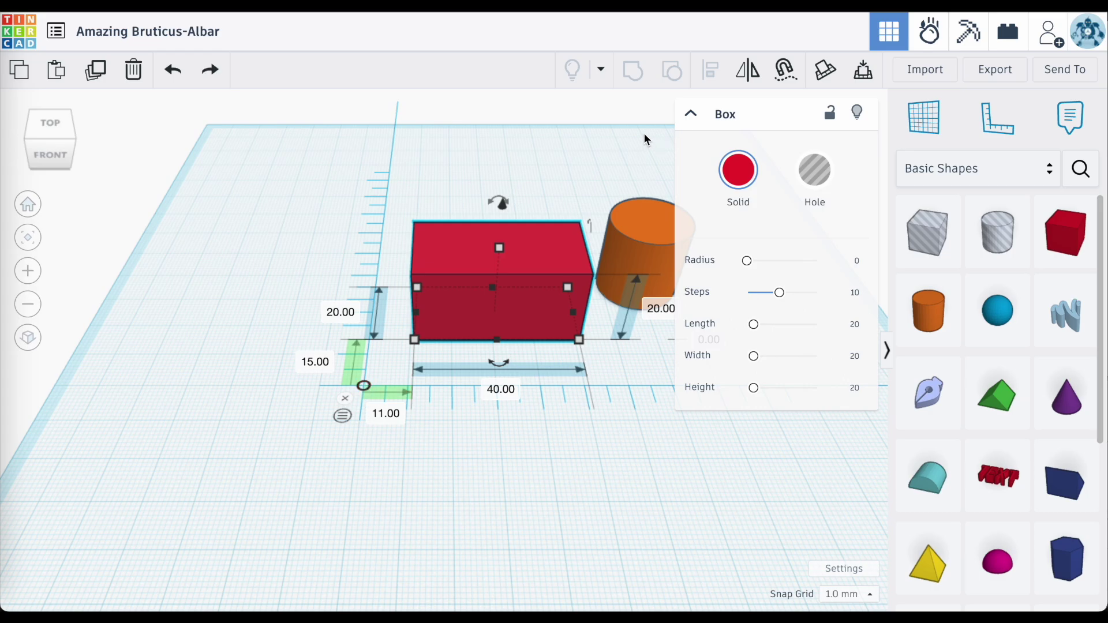
{"action": "left_click", "coordinate": [690, 115]}
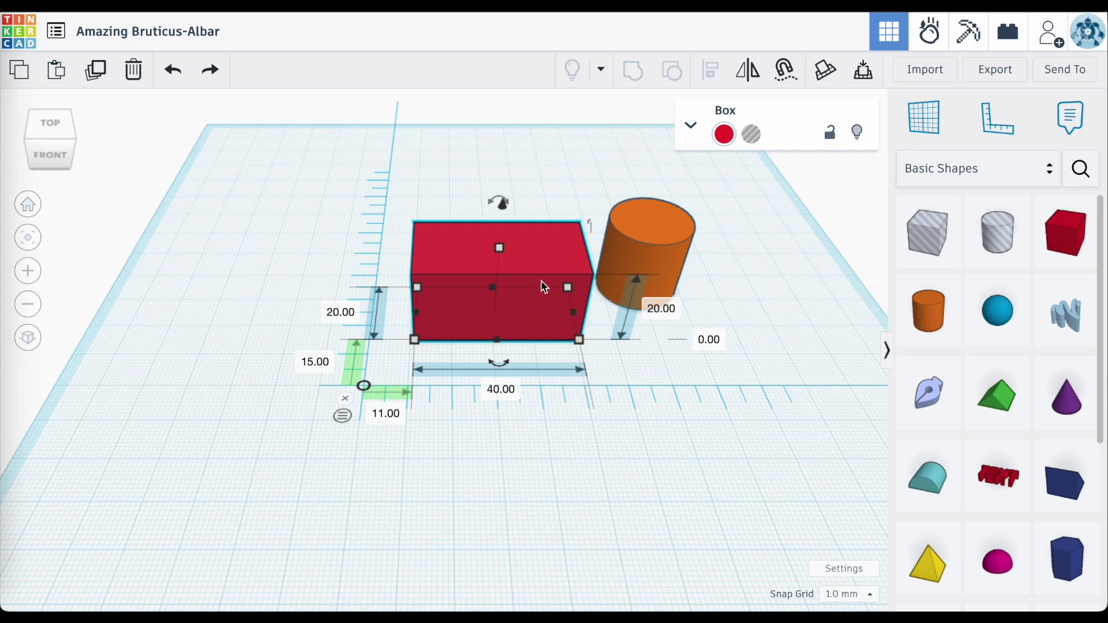
Raise the red box 12 mm above the workplane and move it to 13 mm across and 10 mm back from the ruler's origin.
{"action": "right_click_drag", "start_coordinate": [723, 303], "coordinate": [715, 265]}
{"action": "left_click_drag", "start_coordinate": [505, 209], "coordinate": [502, 152]}
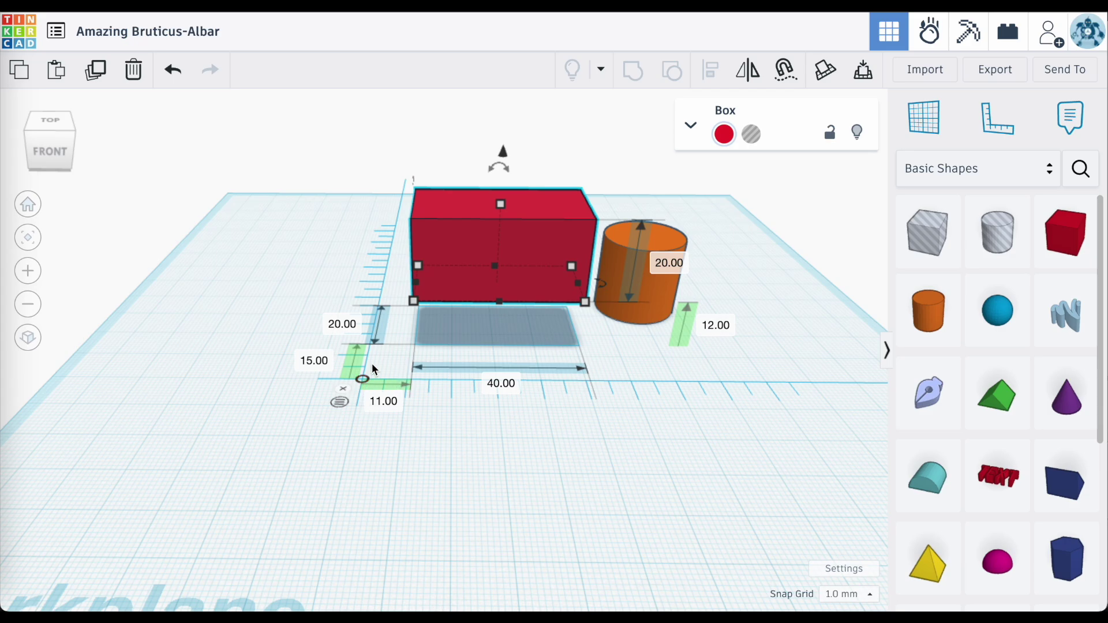
{"action": "right_click_drag", "start_coordinate": [557, 430], "coordinate": [554, 475]}
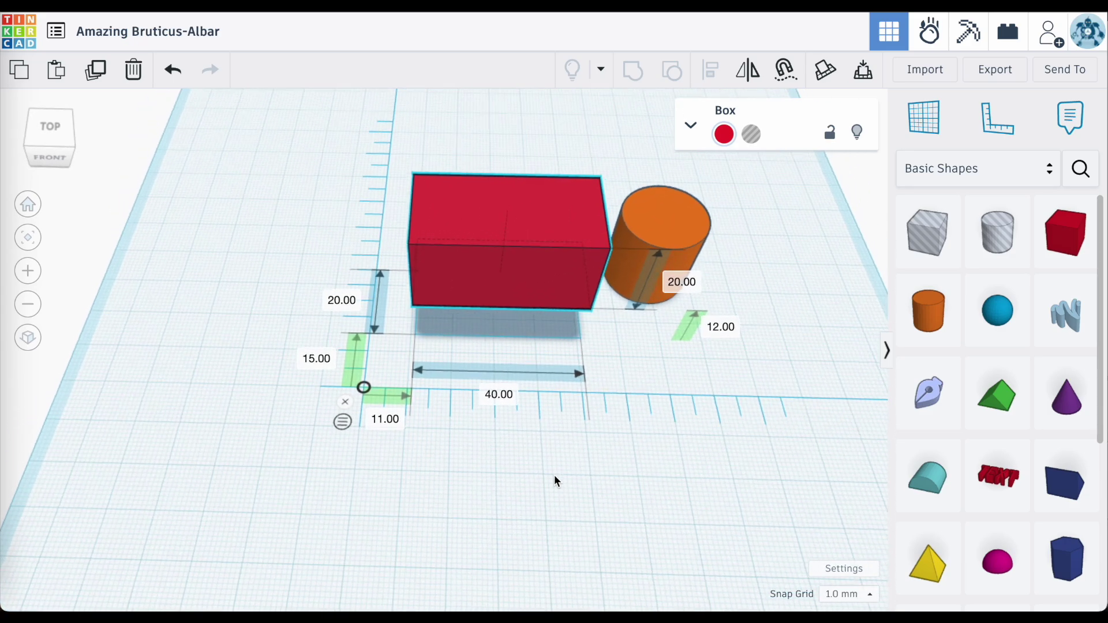
{"action": "mouse_move", "coordinate": [534, 301]}
{"action": "left_mouse_down"}
{"action": "mouse_move", "coordinate": [518, 304]}
{"action": "mouse_move", "coordinate": [517, 344]}
{"action": "mouse_move", "coordinate": [554, 289]}
{"action": "mouse_move", "coordinate": [543, 315]}
{"action": "left_mouse_up"}
{"action": "mouse_move", "coordinate": [523, 185]}
{"action": "left_mouse_down"}
{"action": "mouse_move", "coordinate": [526, 161]}
{"action": "mouse_move", "coordinate": [515, 203]}
{"action": "mouse_move", "coordinate": [521, 164]}
{"action": "mouse_move", "coordinate": [517, 190]}
{"action": "left_mouse_up"}
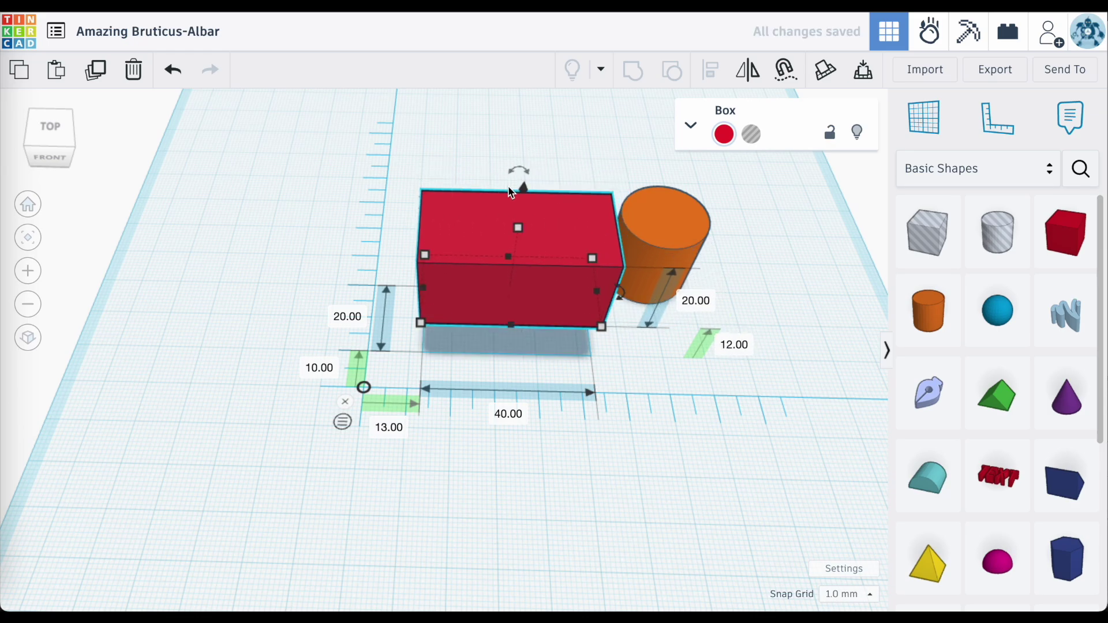
Move the red box past the ruler's origin to -23 mm across and 20 mm back, and lower it to -45 mm.
{"action": "left_click_drag", "start_coordinate": [519, 300], "coordinate": [352, 262]}
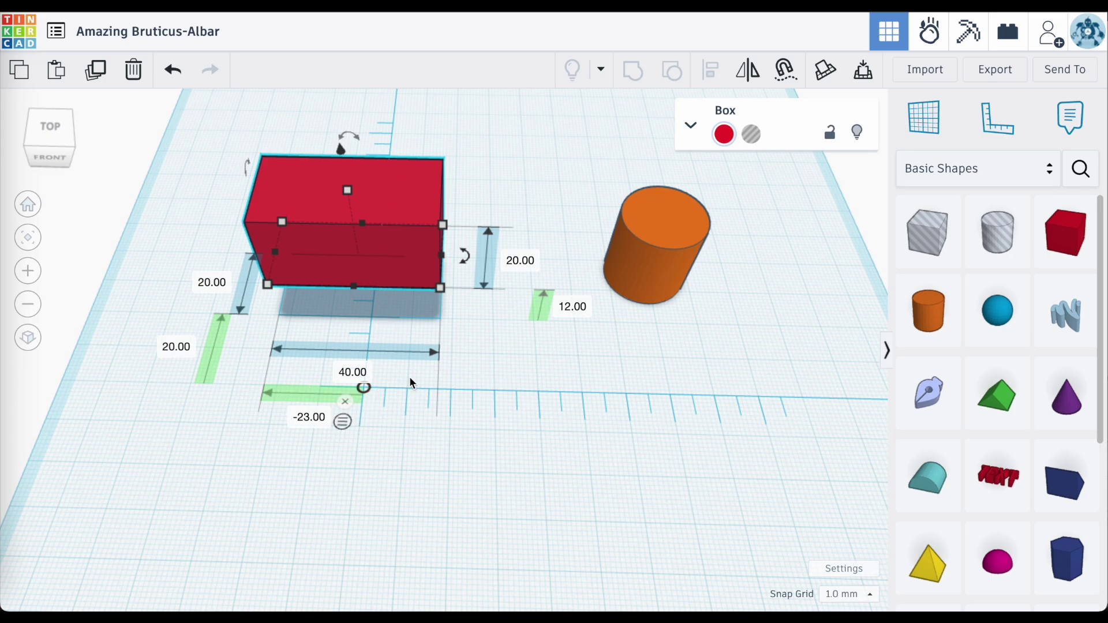
{"action": "mouse_move", "coordinate": [425, 393]}
{"action": "right_mouse_down"}
{"action": "mouse_move", "coordinate": [438, 389]}
{"action": "mouse_move", "coordinate": [430, 376]}
{"action": "right_mouse_up"}
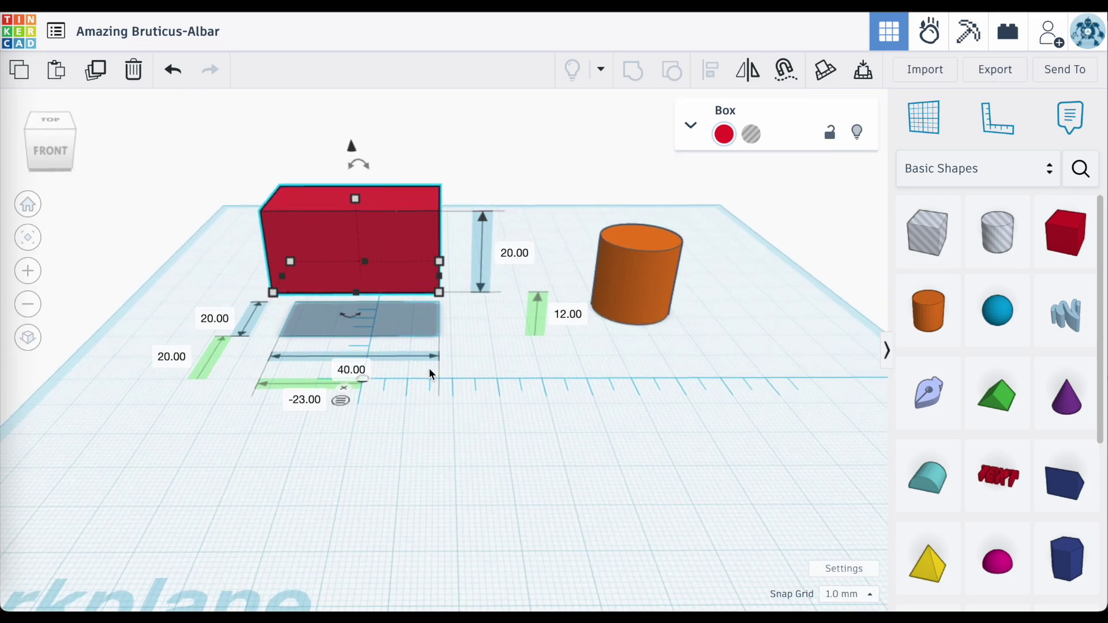
{"action": "left_click_drag", "start_coordinate": [351, 147], "coordinate": [325, 365]}
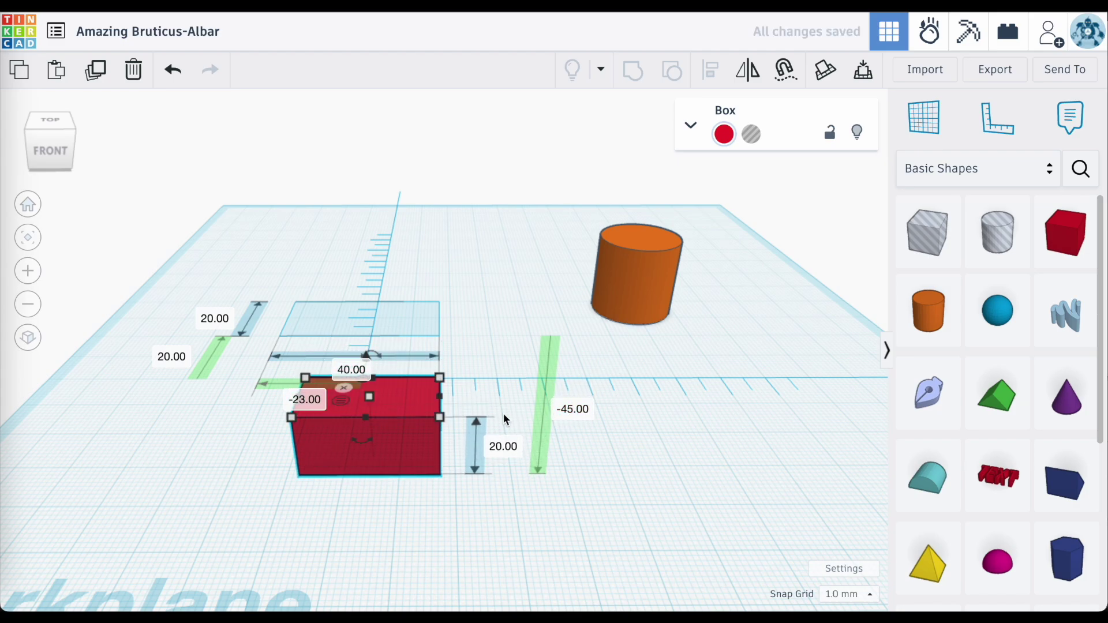
{"action": "right_click_drag", "start_coordinate": [439, 497], "coordinate": [427, 545]}
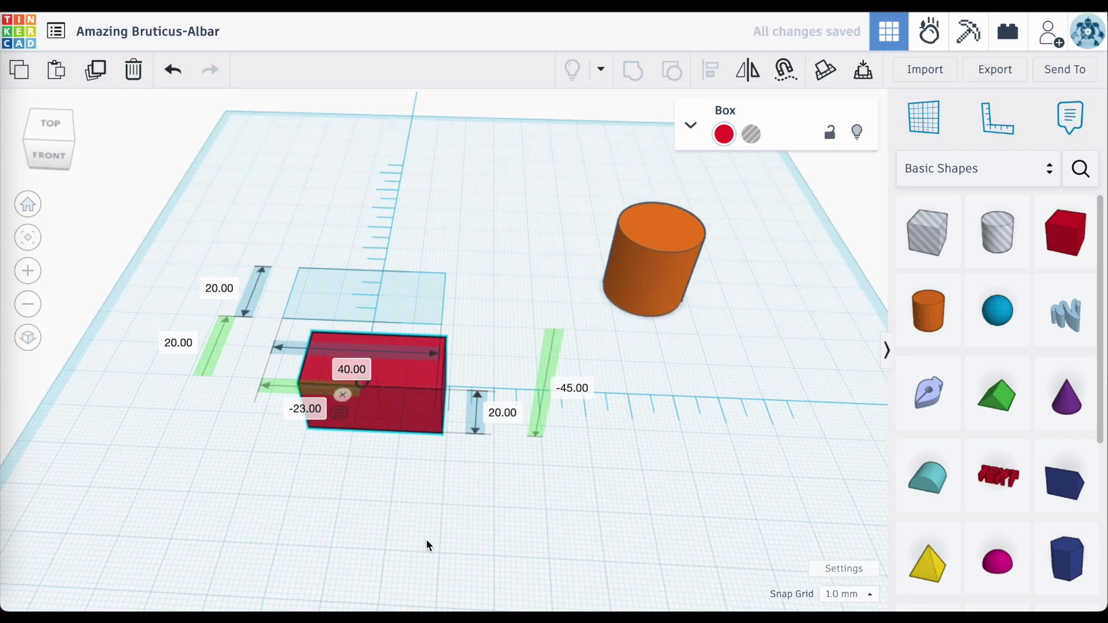
Raise the red box to 10 mm above the workplane and move it to -20 mm across and 22 mm back from the ruler's origin.
{"action": "left_click_drag", "start_coordinate": [374, 322], "coordinate": [373, 151]}
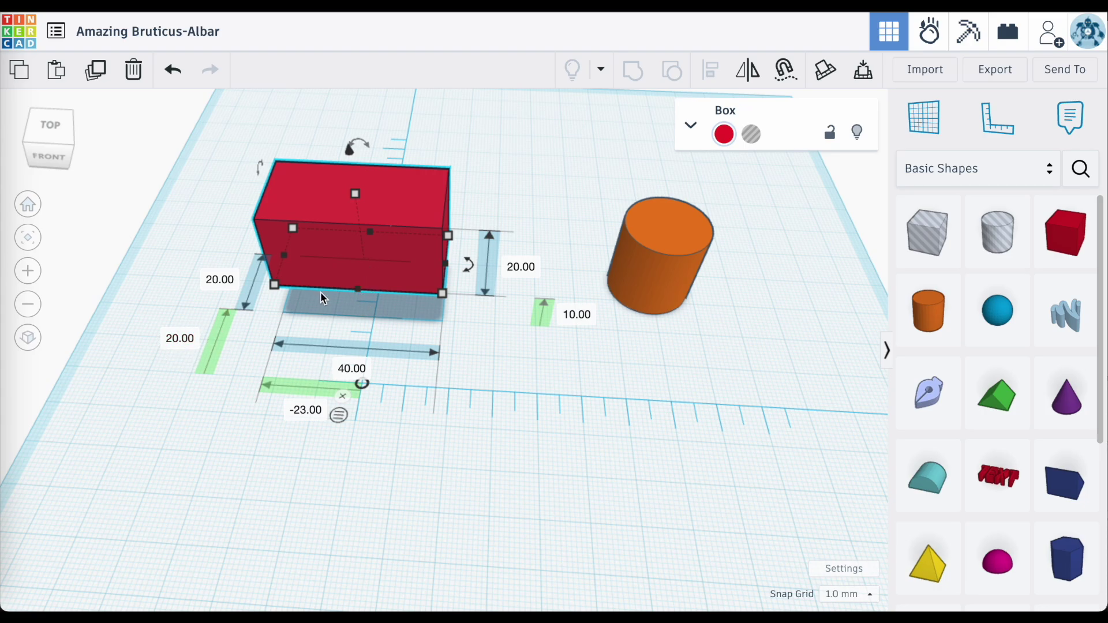
{"action": "left_click_drag", "start_coordinate": [354, 273], "coordinate": [512, 269]}
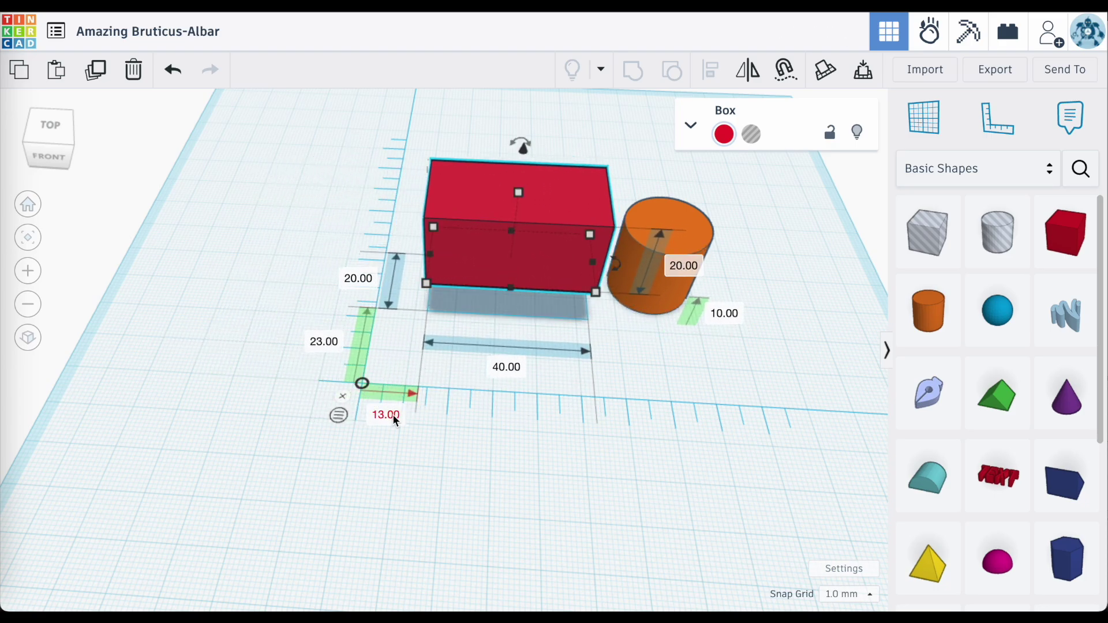
{"action": "right_click_drag", "start_coordinate": [438, 287], "coordinate": [430, 225]}
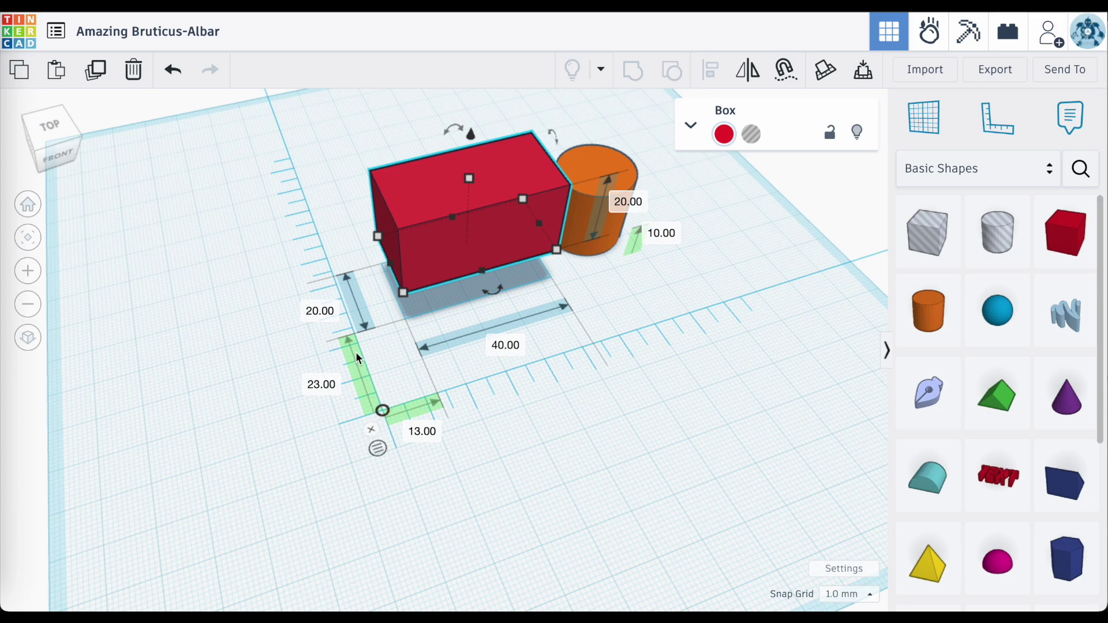
{"action": "left_click_drag", "start_coordinate": [467, 250], "coordinate": [328, 290]}
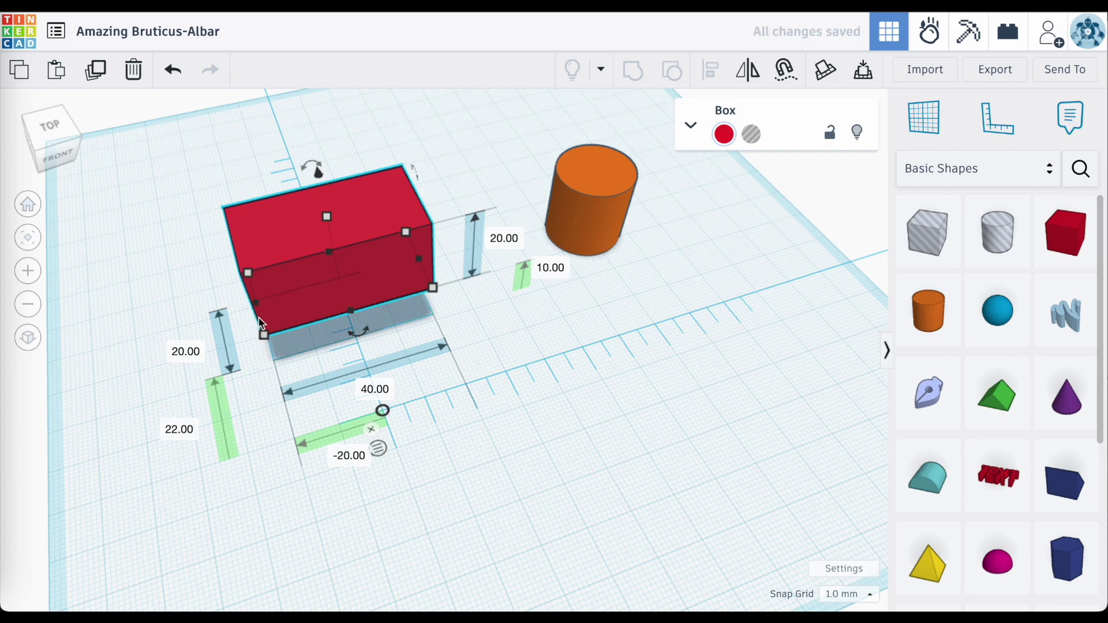
Set the red box's front-to-back distance from the ruler's origin to 0.
{"action": "right_click_drag", "start_coordinate": [254, 378], "coordinate": [355, 352]}
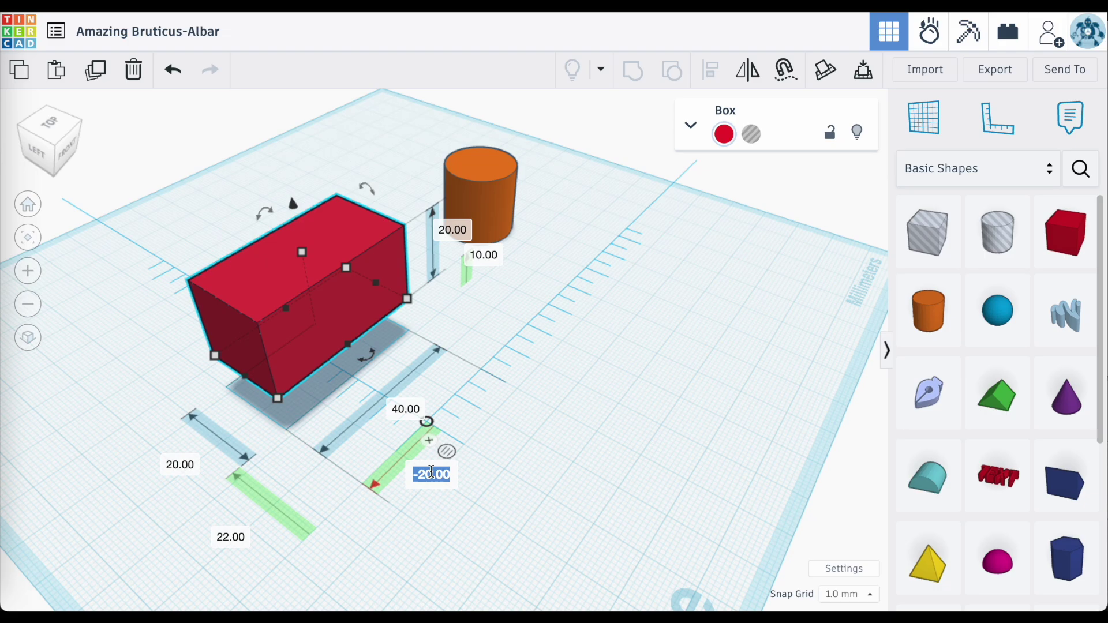
{"action": "left_click", "coordinate": [237, 538]}
{"action": "key", "text": "Return"}
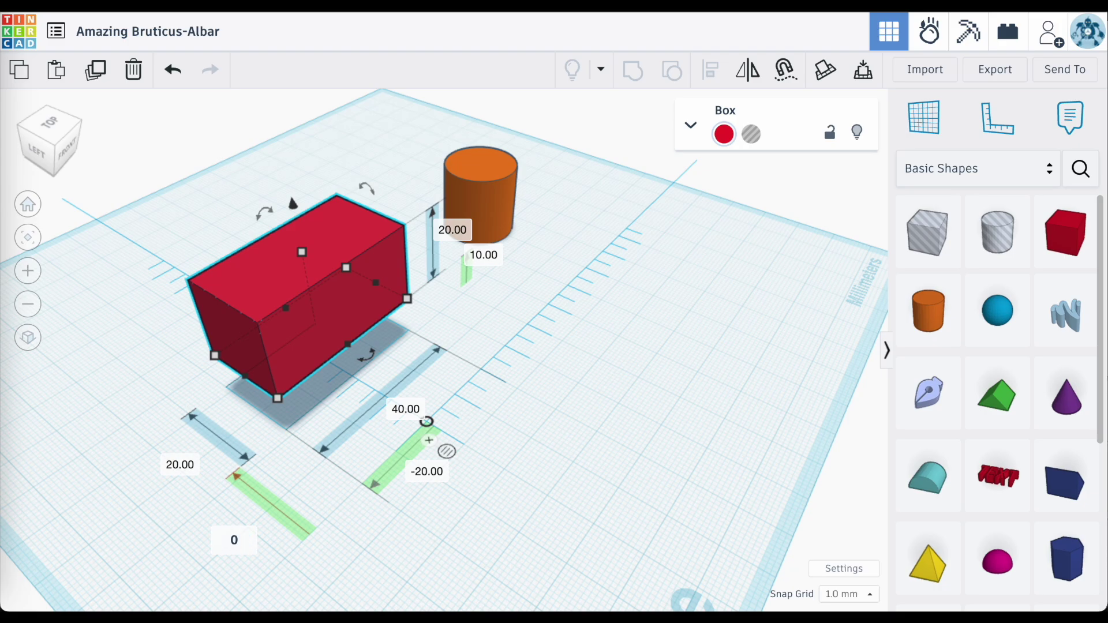
{"action": "key", "text": "Return"}
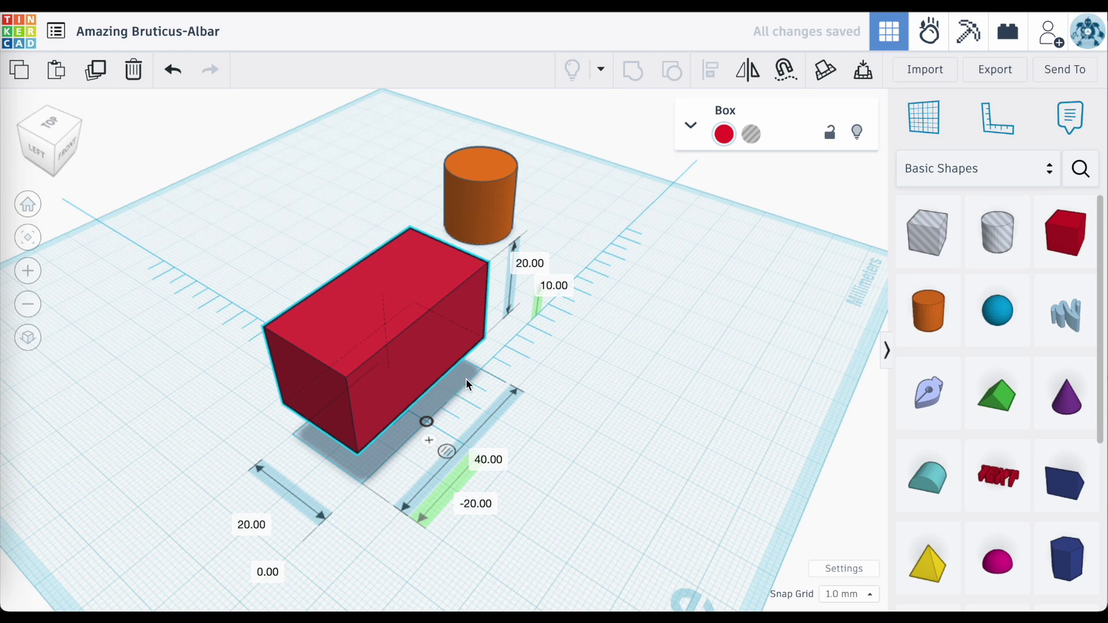
Set the red box's left-to-right distance from the ruler's origin to 0 and reselect the box.
{"action": "right_click_drag", "start_coordinate": [465, 379], "coordinate": [382, 495]}
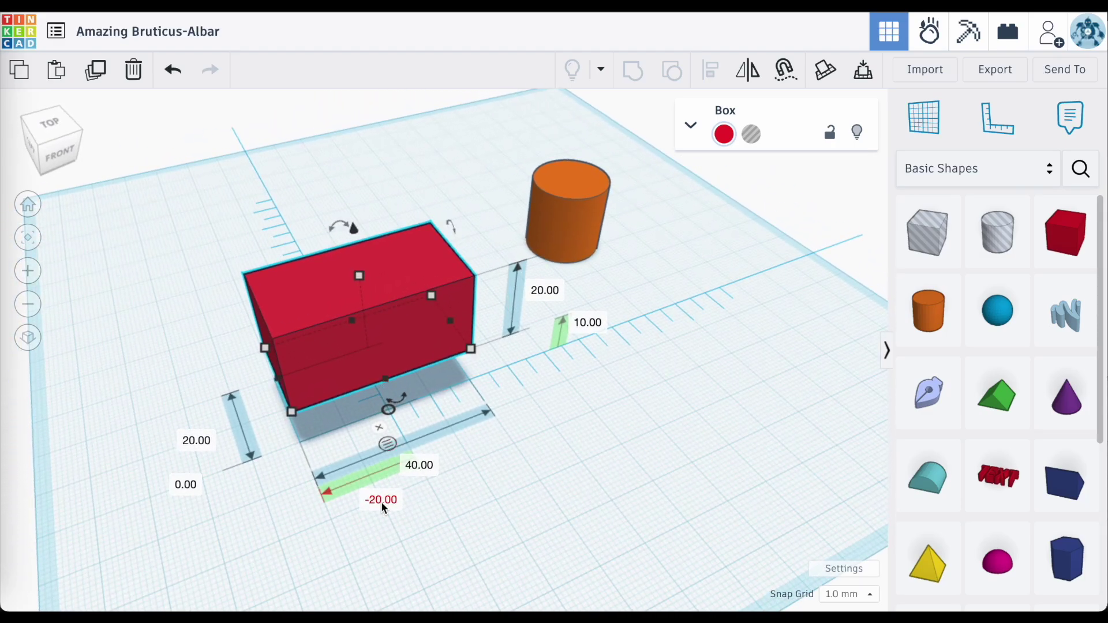
{"action": "left_click", "coordinate": [383, 502]}
{"action": "type", "text": "0"}
{"action": "key", "text": "Return"}
{"action": "left_click", "coordinate": [482, 501]}
{"action": "right_click_drag", "start_coordinate": [481, 501], "coordinate": [353, 372]}
{"action": "left_click", "coordinate": [478, 351]}
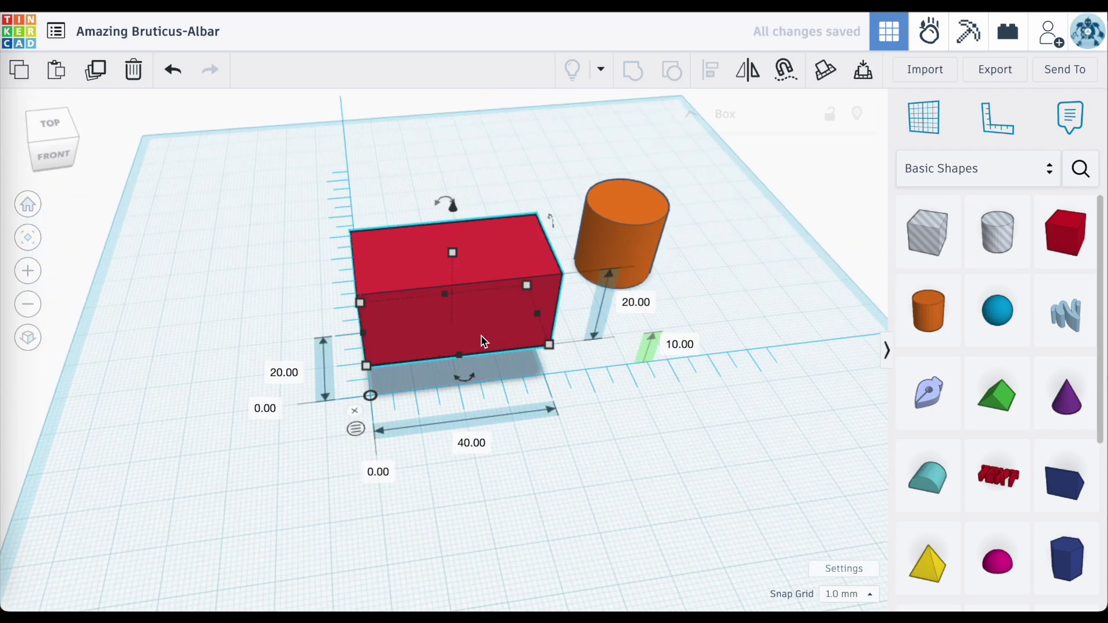
Set the red box's height above the workplane to 0.
{"action": "left_click", "coordinate": [677, 347]}
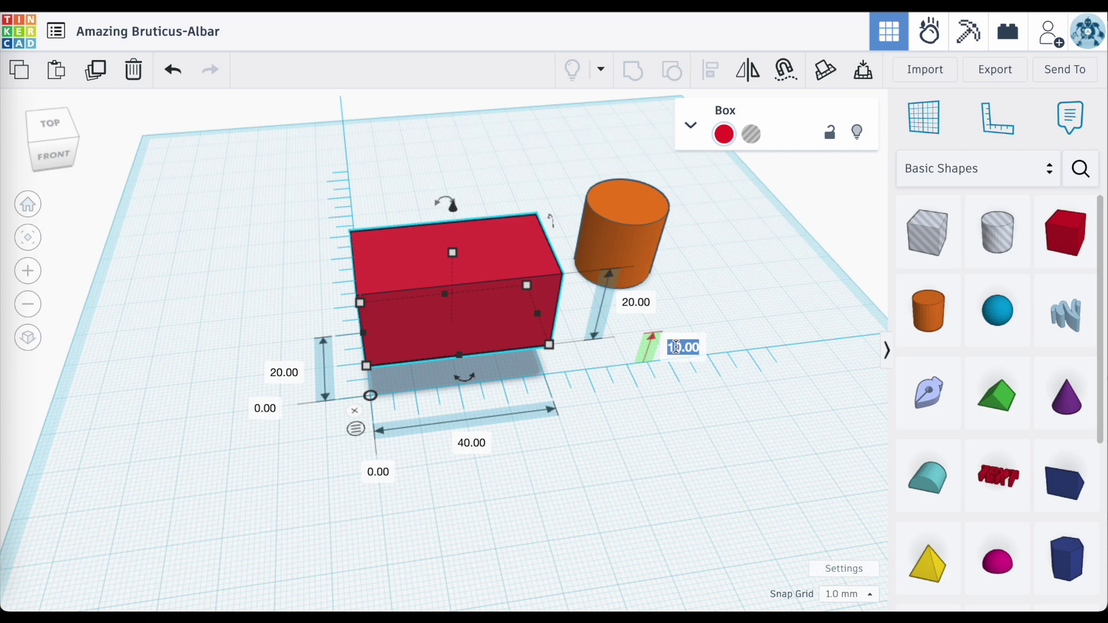
{"action": "type", "text": "0"}
{"action": "key", "text": "Return"}
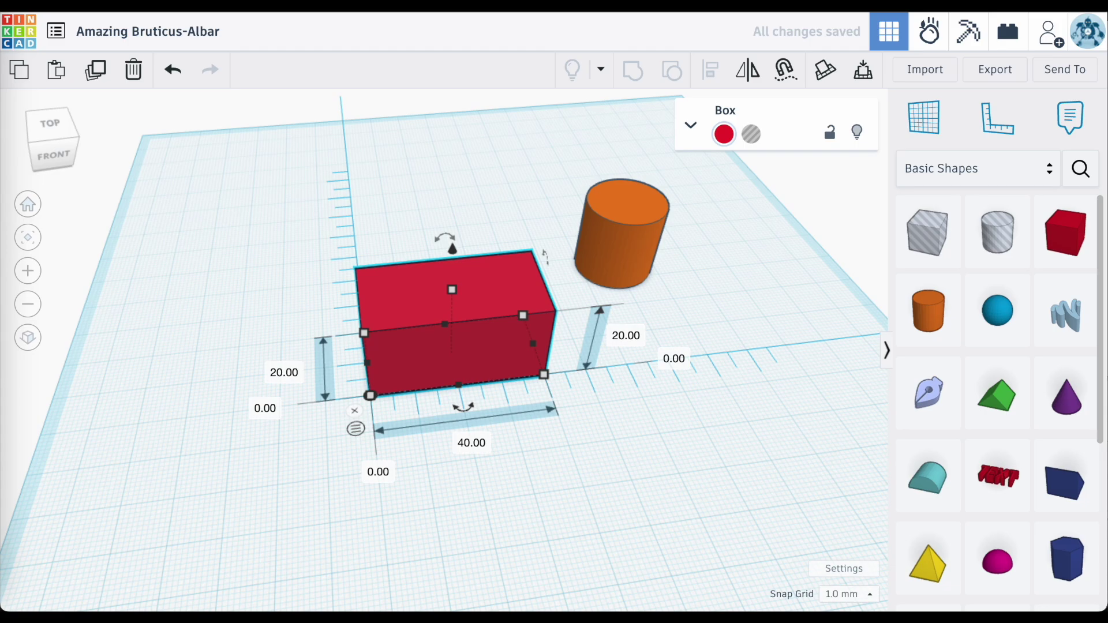
Set the red box's front-to-back depth to 30 mm and leave its height value as it is.
{"action": "scroll", "coordinate": [622, 446], "scroll_direction": "up", "scroll_amount": 2}
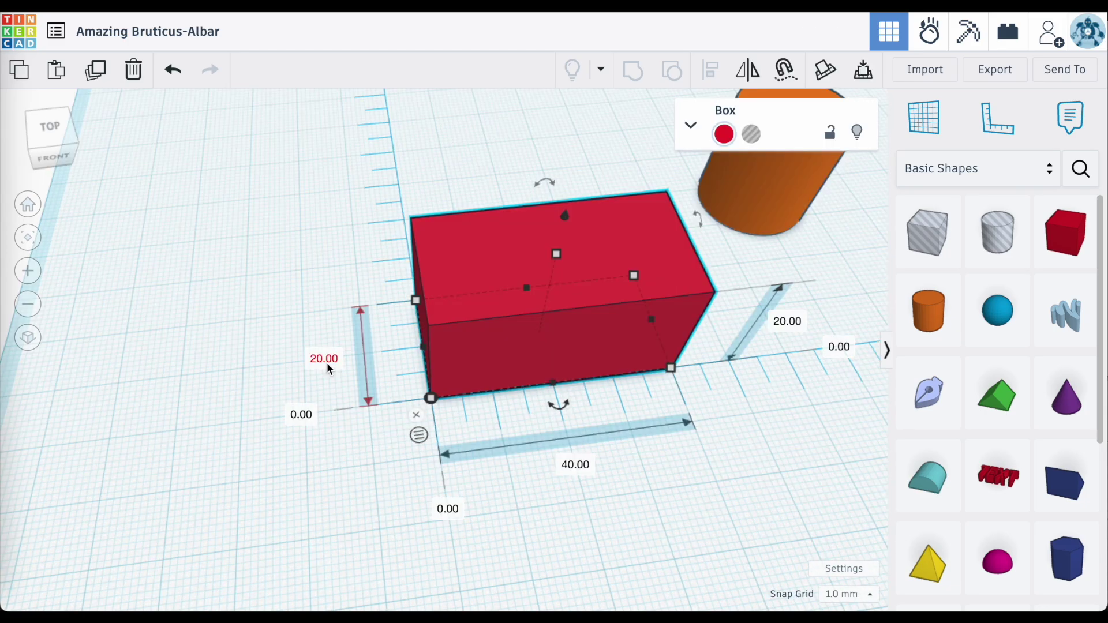
{"action": "left_click", "coordinate": [327, 362]}
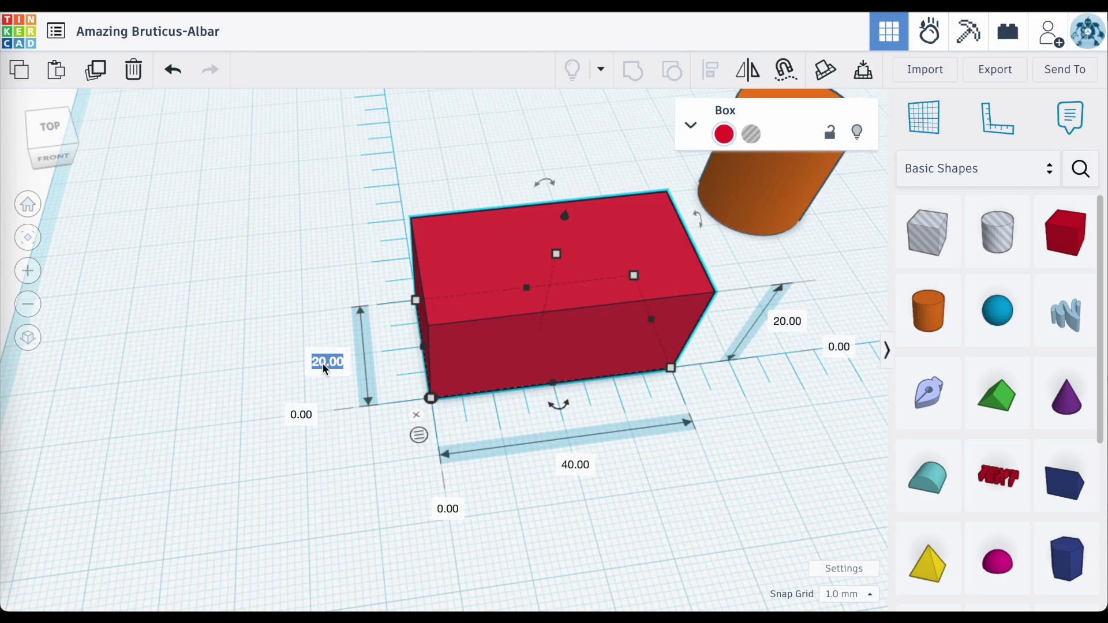
{"action": "type", "text": "30"}
{"action": "key", "text": "Return"}
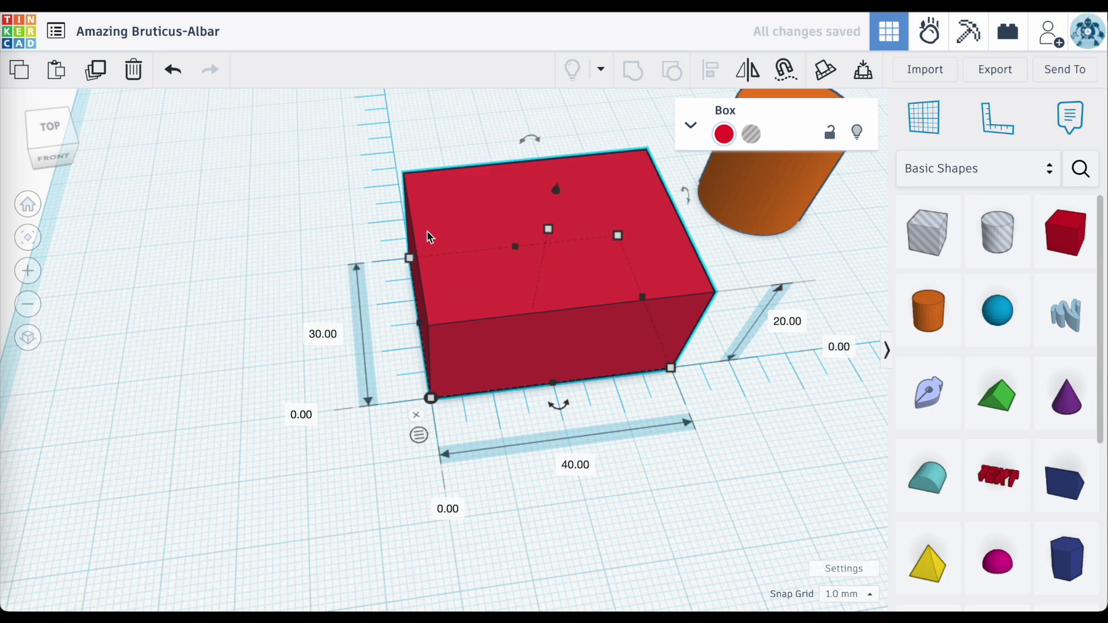
{"action": "left_click", "coordinate": [789, 322]}
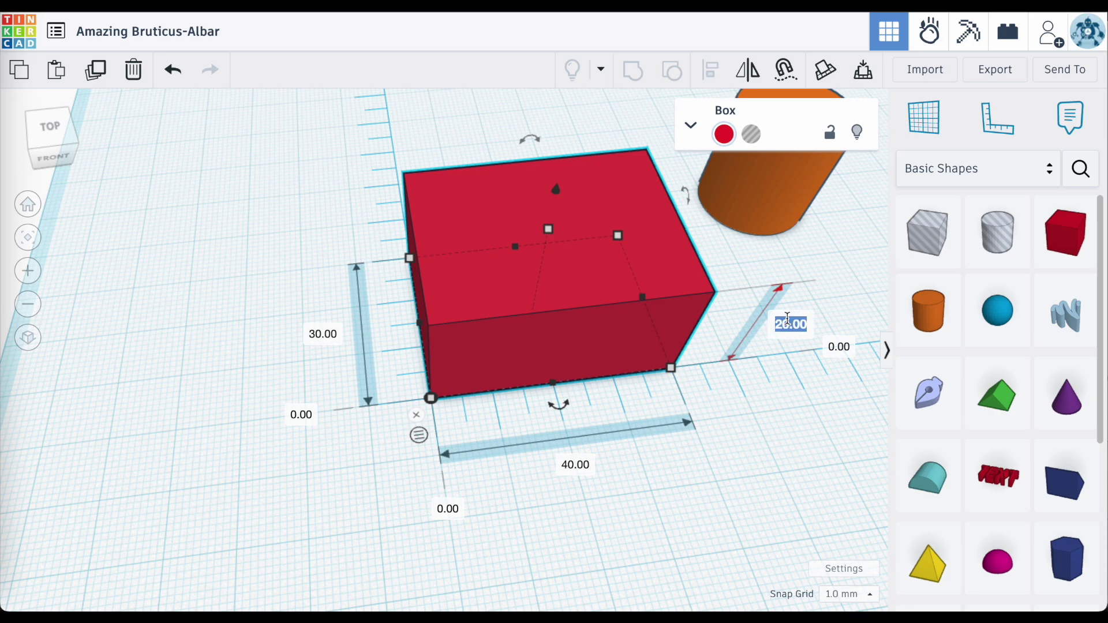
{"action": "key", "text": "Return"}
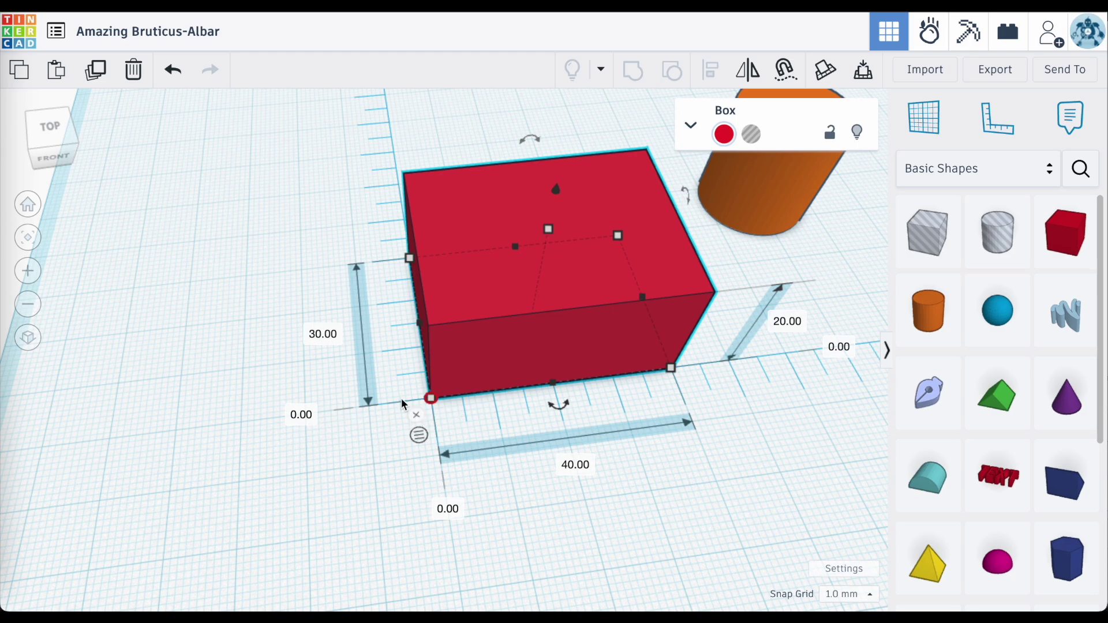
Switch the ruler to midpoint distances and set the red box's left-to-right midpoint distance from the origin to 0.
{"action": "scroll", "coordinate": [428, 396], "scroll_direction": "up", "scroll_amount": 2}
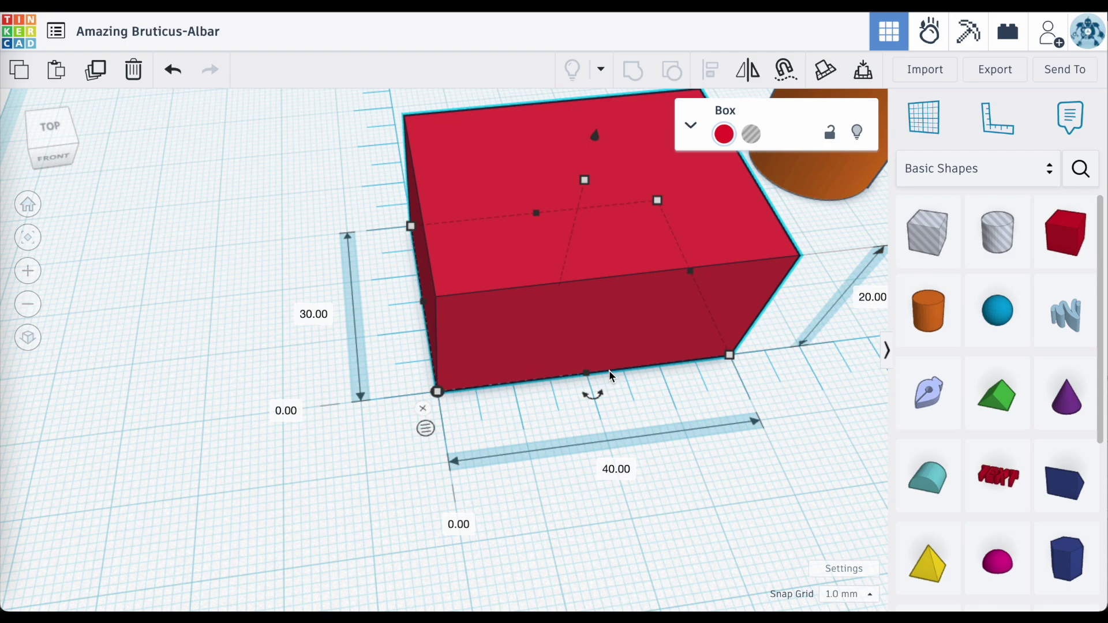
{"action": "left_click", "coordinate": [426, 429]}
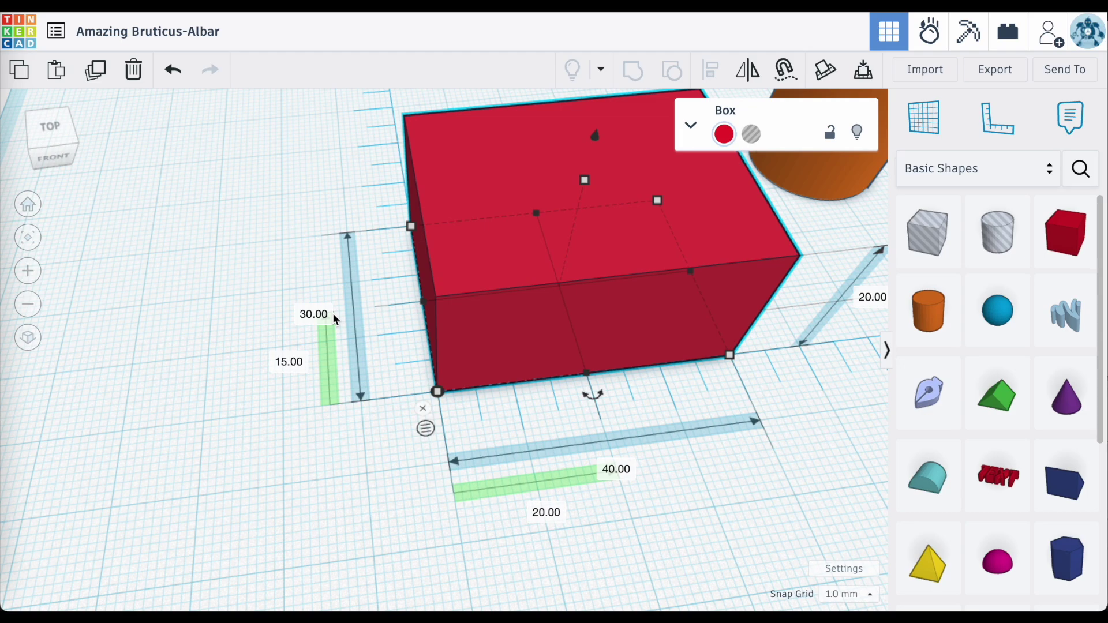
{"action": "right_click_drag", "start_coordinate": [332, 313], "coordinate": [650, 414]}
{"action": "scroll", "coordinate": [649, 415], "scroll_direction": "down", "scroll_amount": 2}
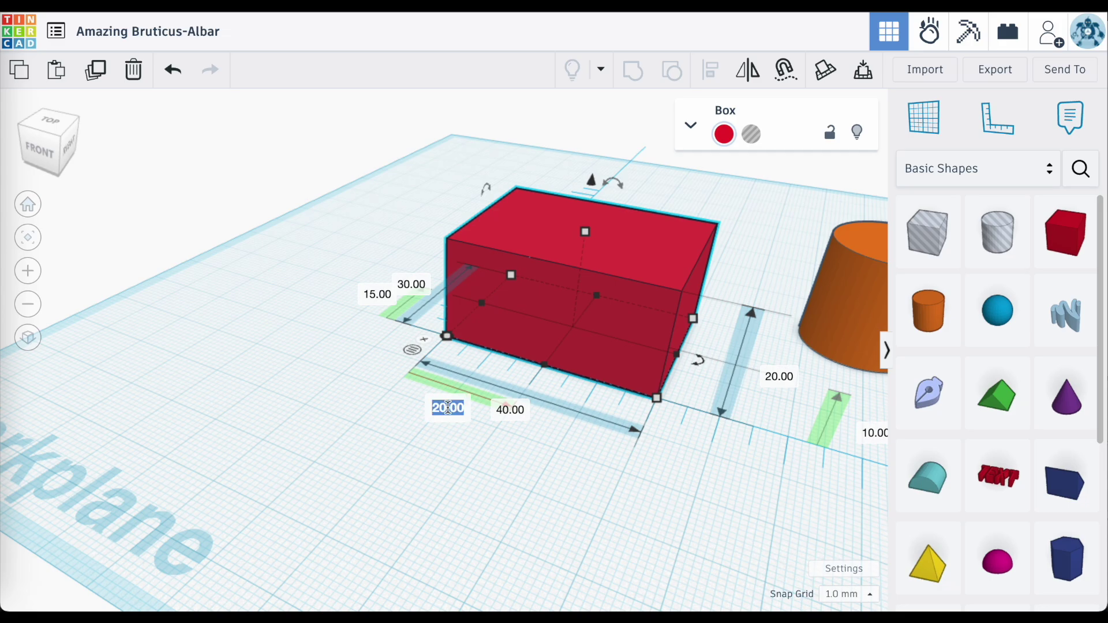
{"action": "type", "text": "0"}
{"action": "key", "text": "Return"}
{"action": "left_click", "coordinate": [414, 431]}
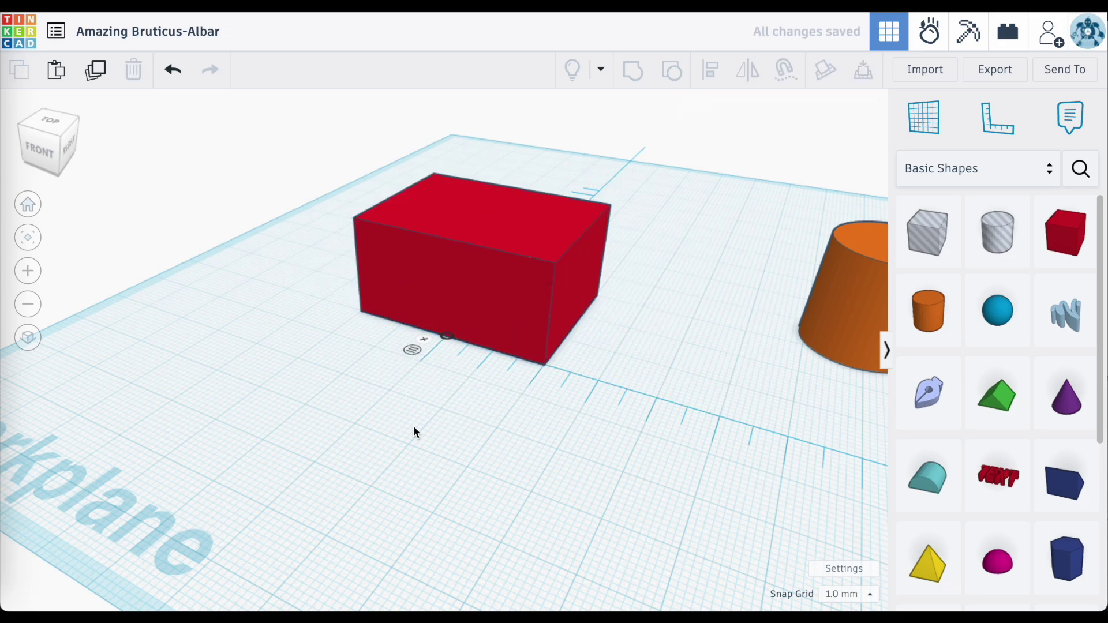
Reselect the red box, switch the ruler to endpoint distances and set its left-to-right distance from the origin to 0.
{"action": "right_click_drag", "start_coordinate": [413, 426], "coordinate": [478, 373]}
{"action": "scroll", "coordinate": [478, 373], "scroll_direction": "up", "scroll_amount": 5}
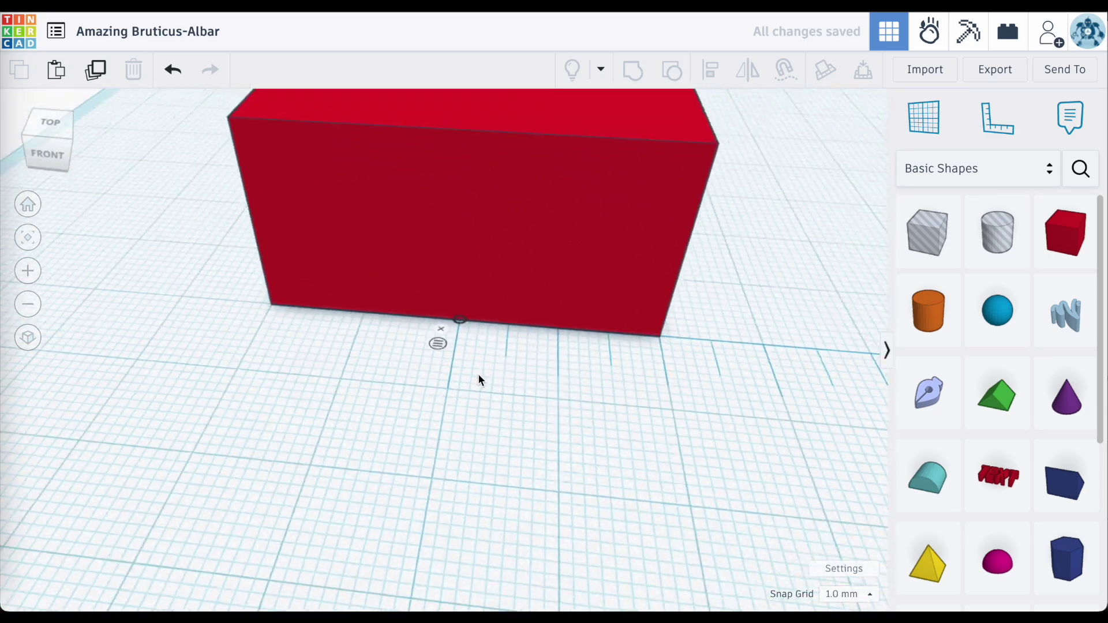
{"action": "scroll", "coordinate": [457, 334], "scroll_direction": "down", "scroll_amount": 1}
{"action": "left_click", "coordinate": [467, 283]}
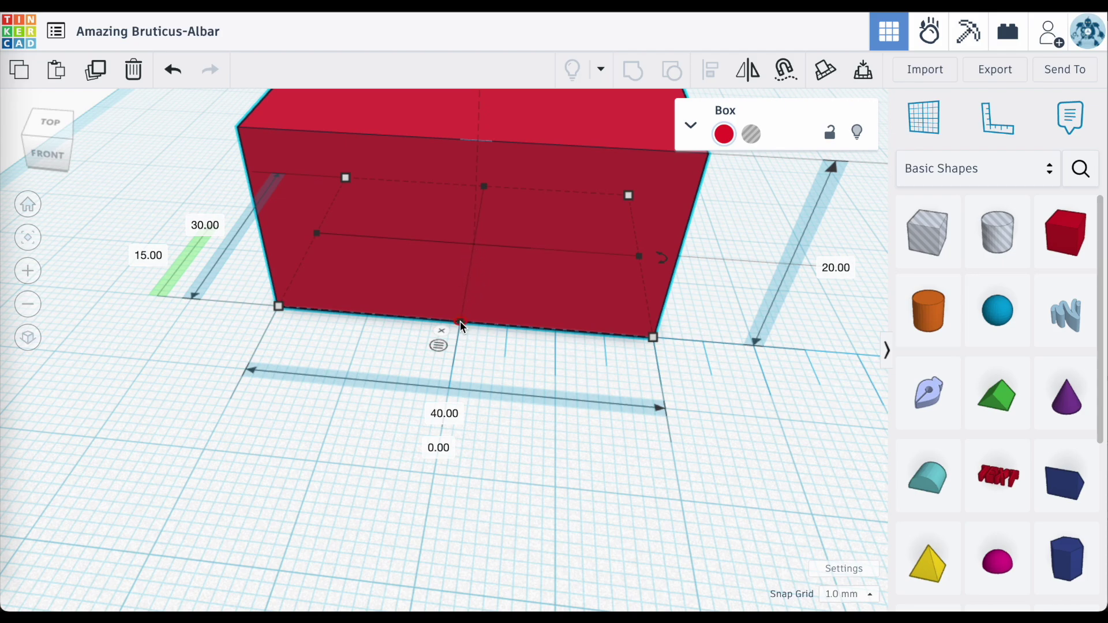
{"action": "scroll", "coordinate": [460, 320], "scroll_direction": "down", "scroll_amount": 2}
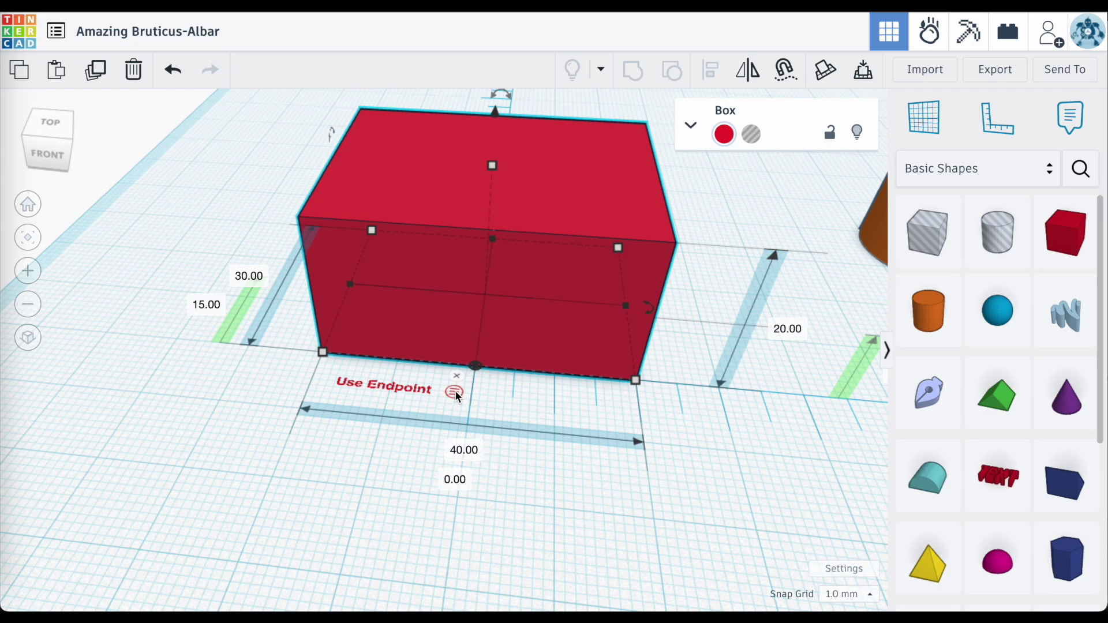
{"action": "left_click", "coordinate": [455, 391]}
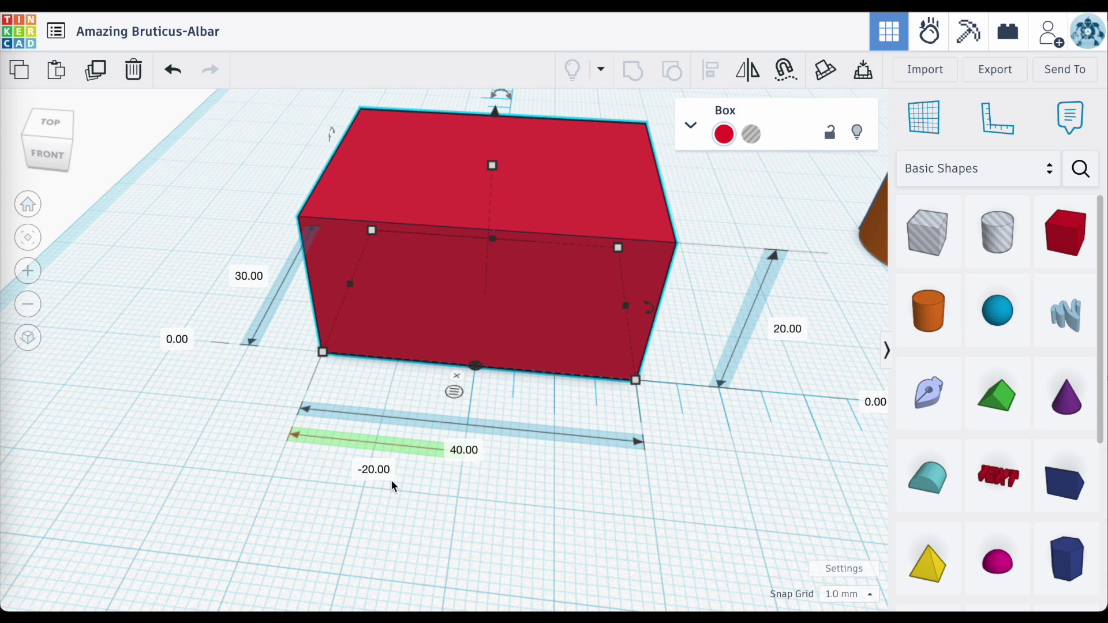
{"action": "type", "text": "0"}
{"action": "key", "text": "Return"}
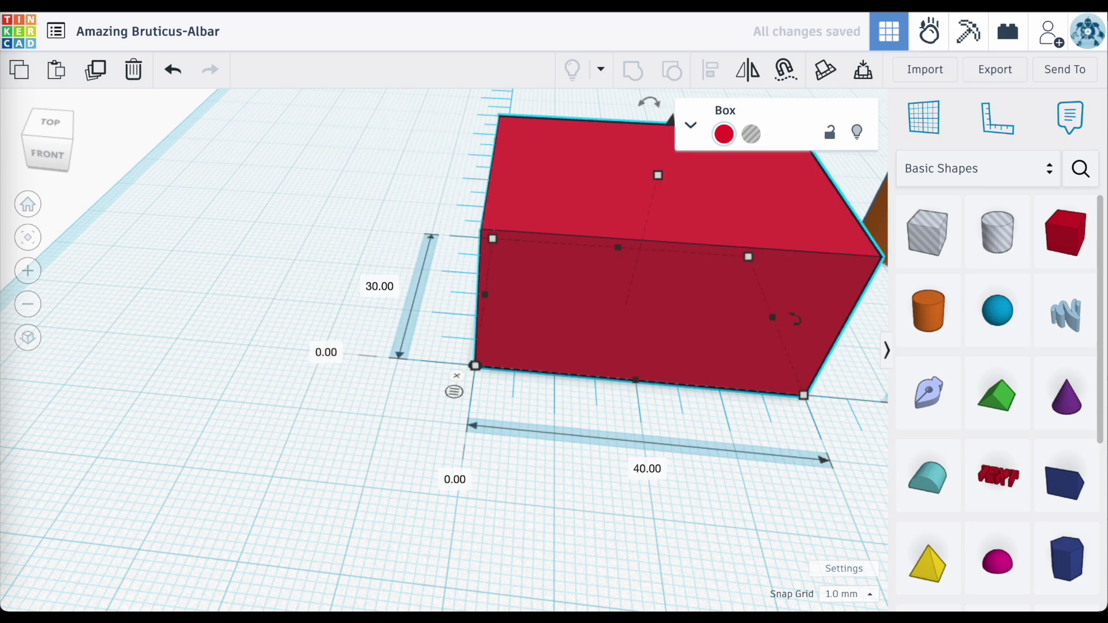
Toggle the ruler to midpoint and back to endpoint distances, and move the red box to 7 mm across and 6 mm back.
{"action": "left_click", "coordinate": [456, 393]}
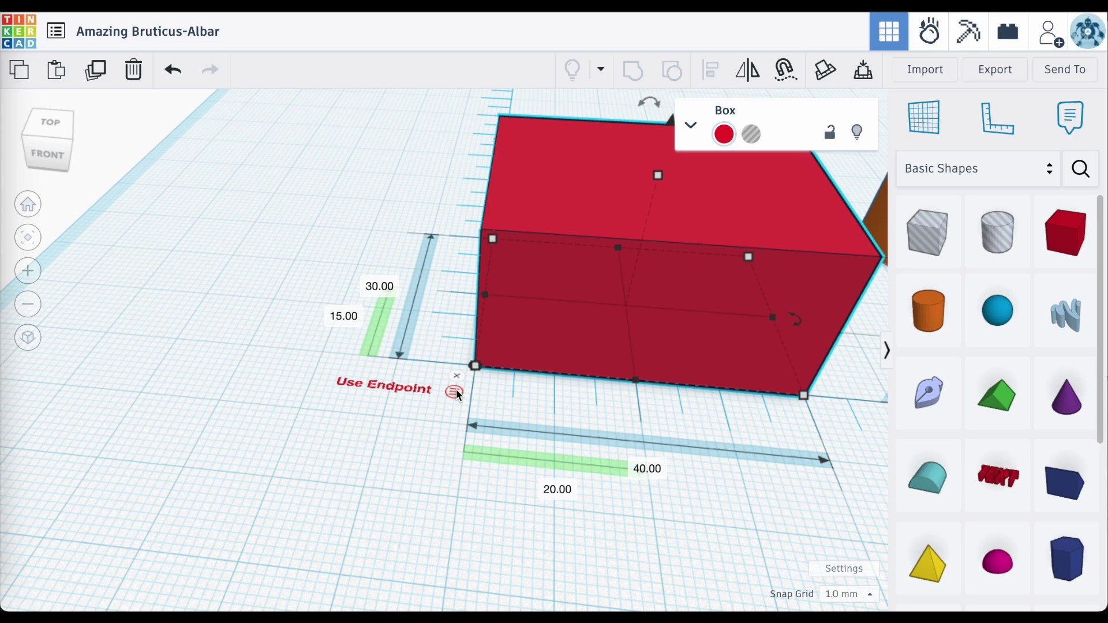
{"action": "left_click", "coordinate": [456, 391]}
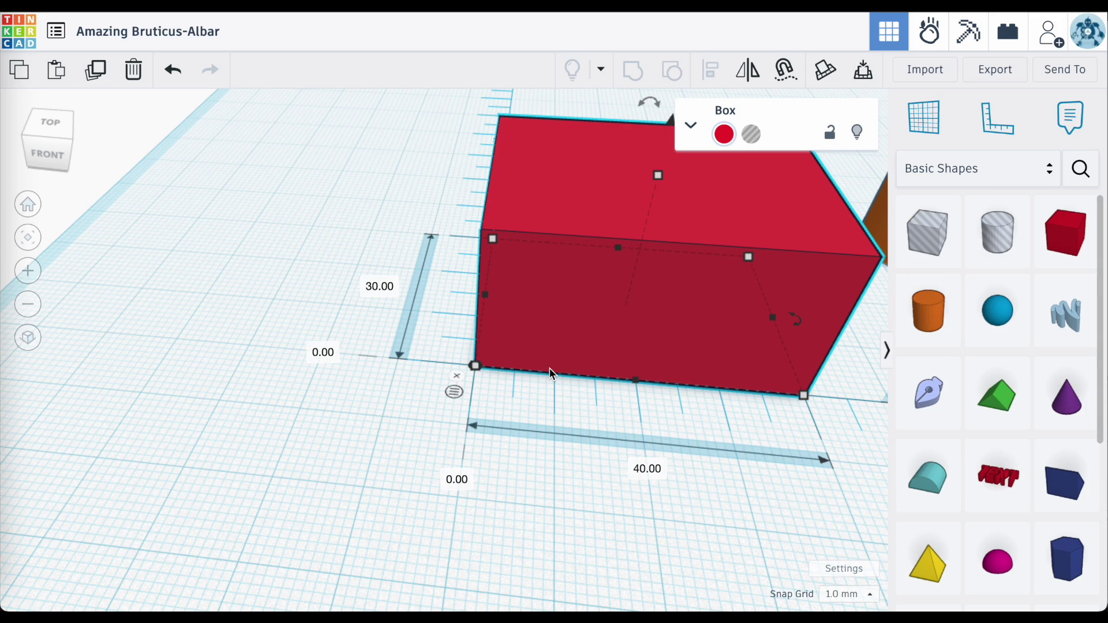
{"action": "left_click_drag", "start_coordinate": [572, 357], "coordinate": [651, 321]}
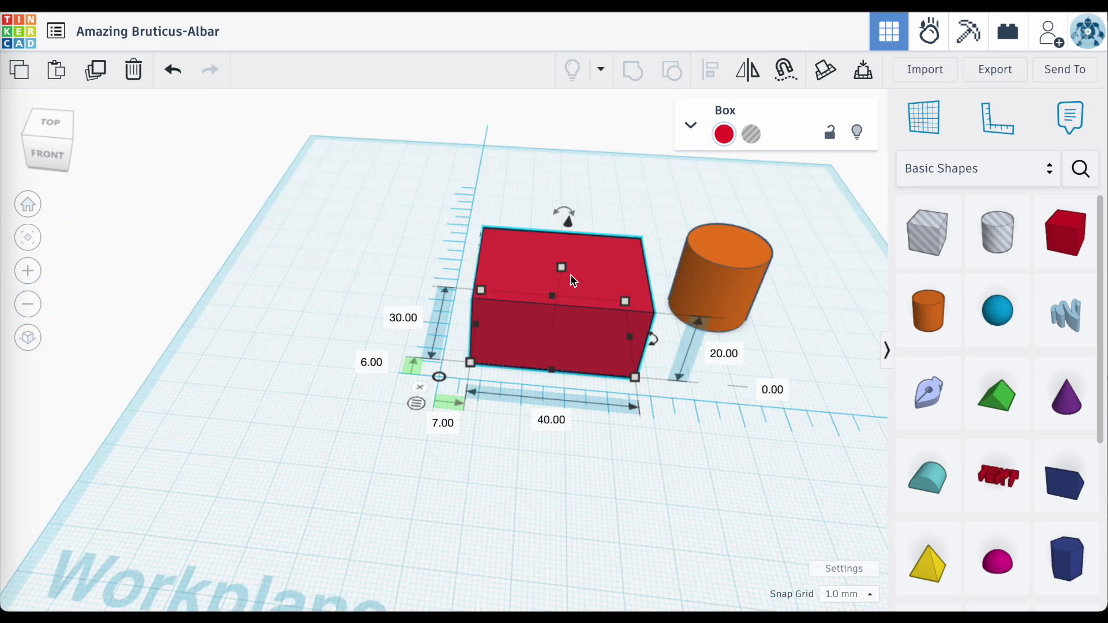
Try setting the box and cylinder's combined front-to-back midpoint distance to 60 mm, and undo the move.
{"action": "left_click", "coordinate": [732, 302]}
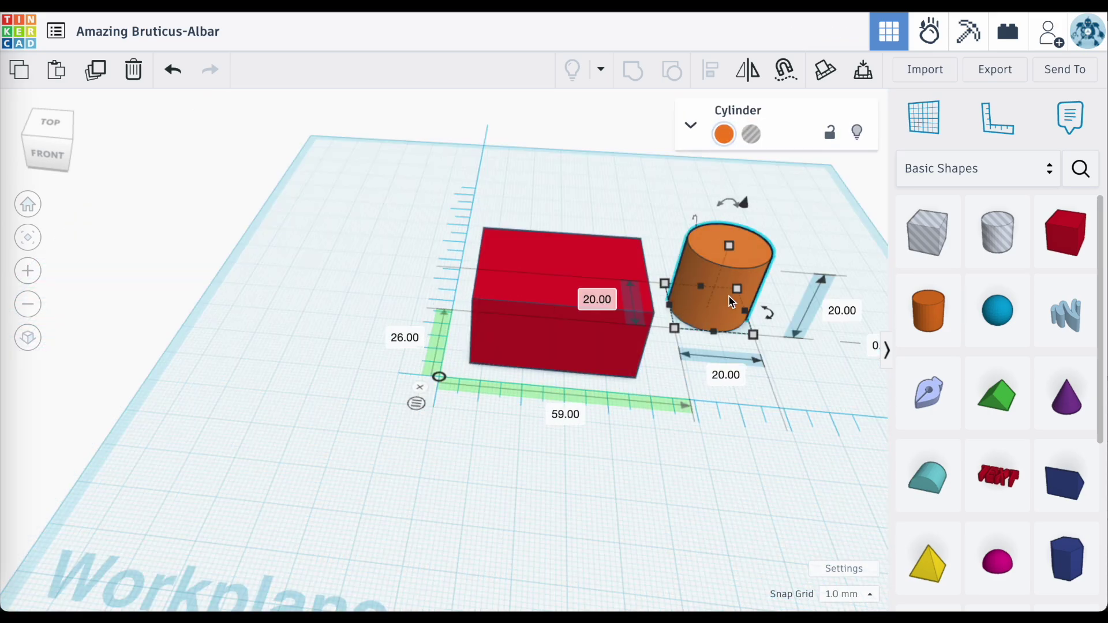
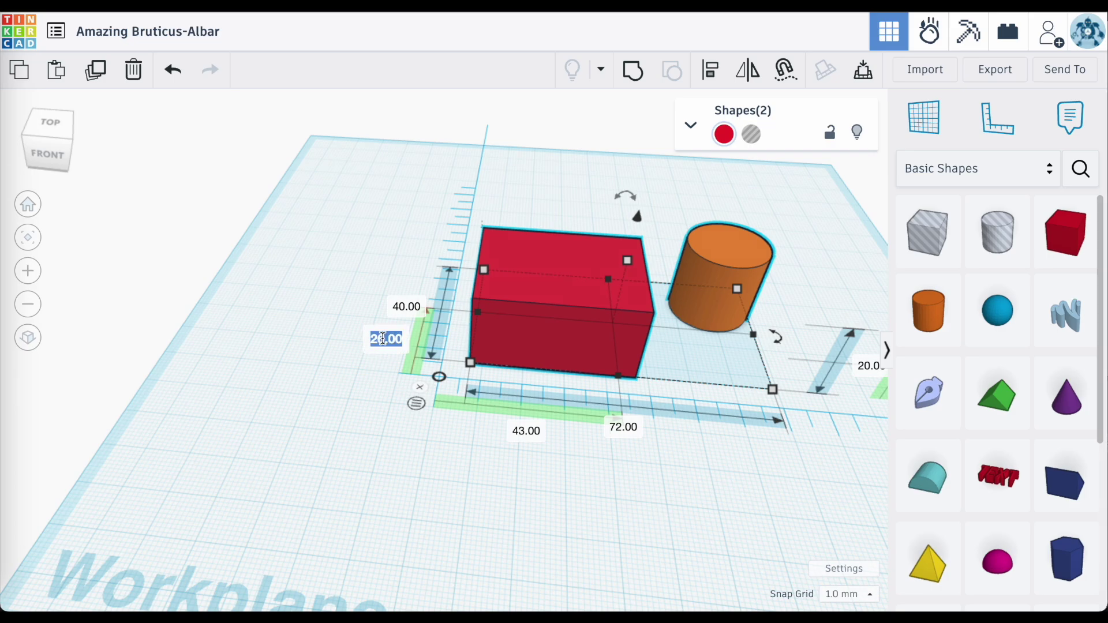
{"action": "type", "text": "60"}
{"action": "key", "text": "Return"}
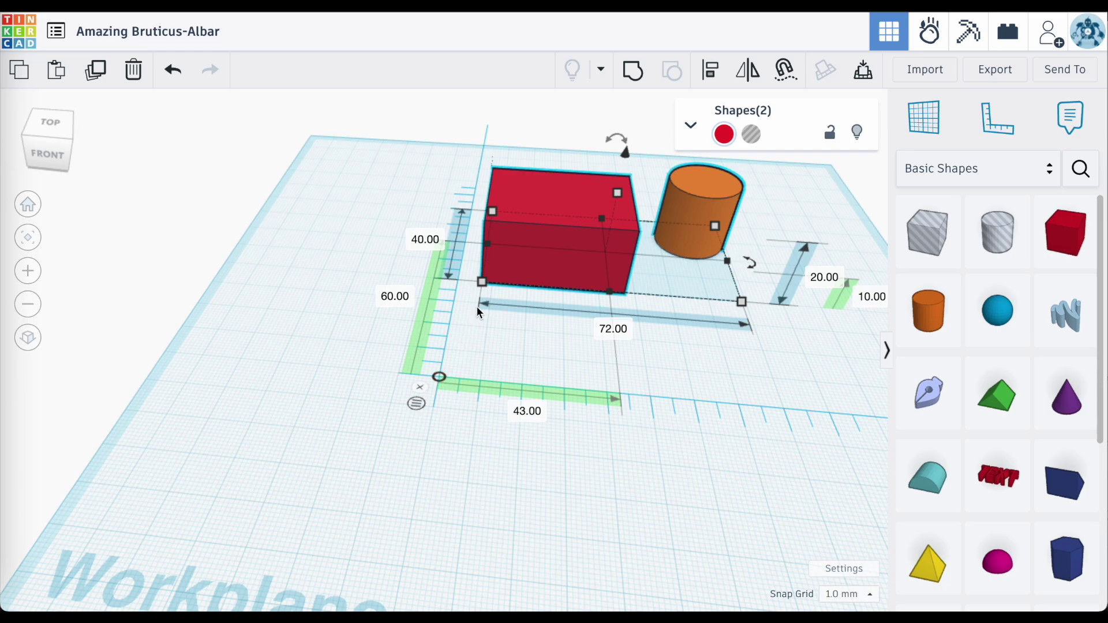
{"action": "key", "text": "ctrl+z"}
{"action": "left_click", "coordinate": [663, 528]}
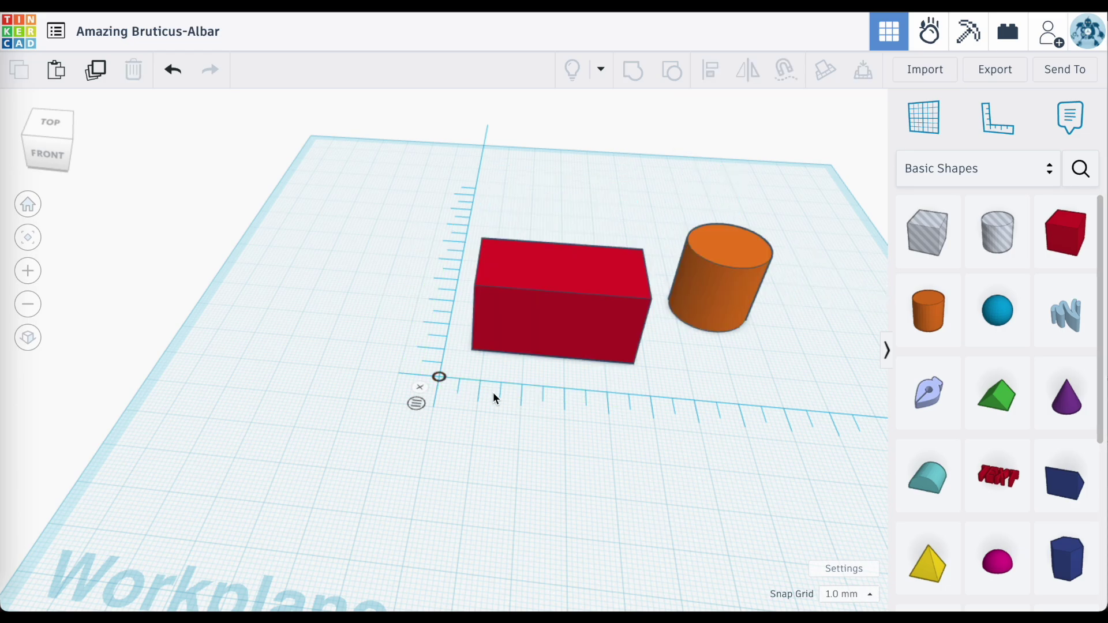
Cycle the ruler repeatedly through its axis orientations around its origin.
{"action": "left_click", "coordinate": [441, 377]}
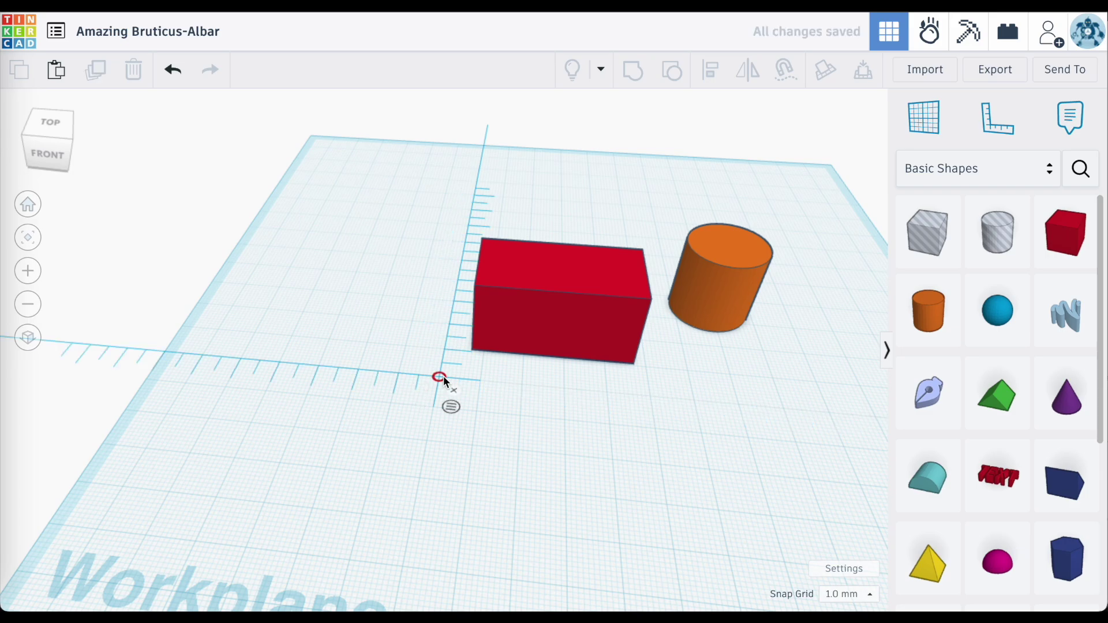
{"action": "left_click", "coordinate": [443, 377]}
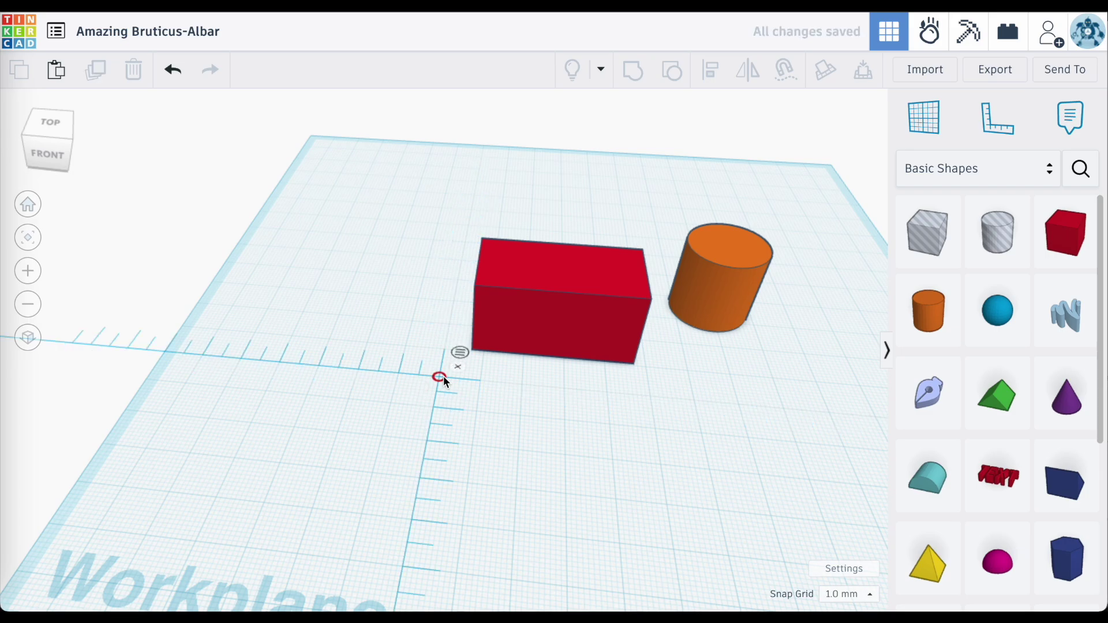
{"action": "left_click", "coordinate": [443, 377]}
{"action": "left_click", "coordinate": [443, 377]}
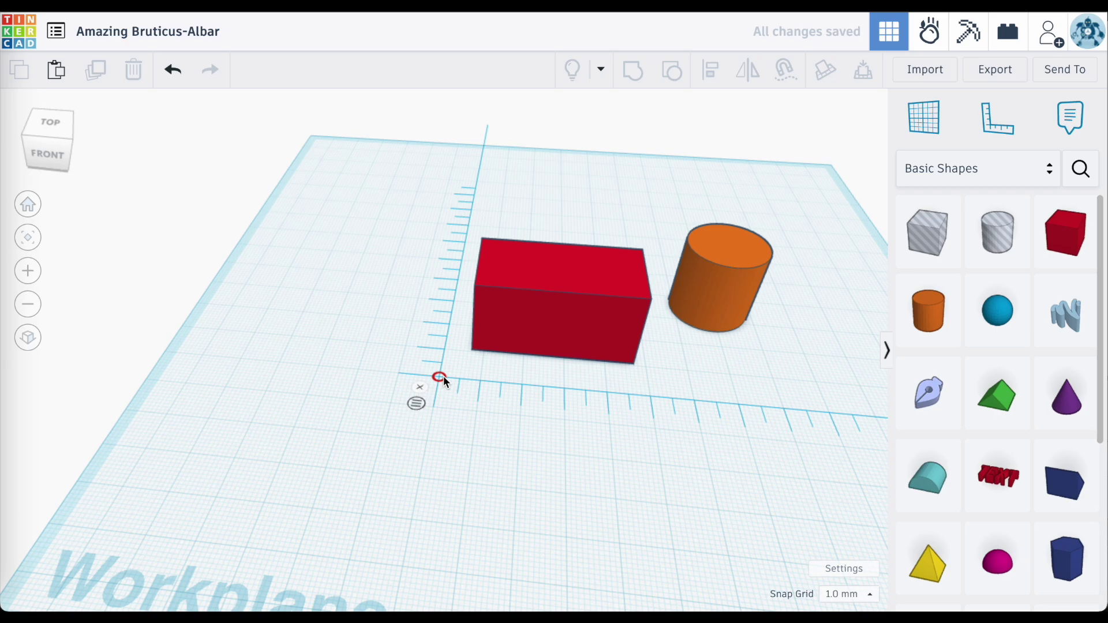
{"action": "left_click", "coordinate": [444, 377]}
{"action": "left_click", "coordinate": [443, 377]}
{"action": "left_click", "coordinate": [443, 377]}
{"action": "left_click", "coordinate": [443, 377]}
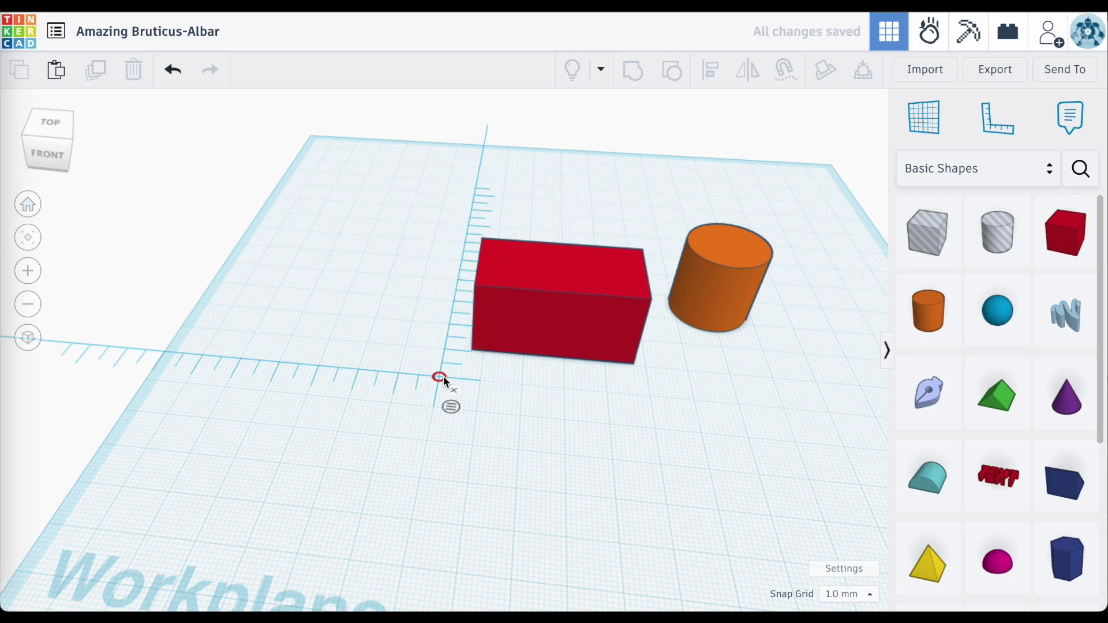
Select the red box to view its distances from the flipped ruler, and return the ruler's axes toward the shapes.
{"action": "left_click", "coordinate": [578, 340]}
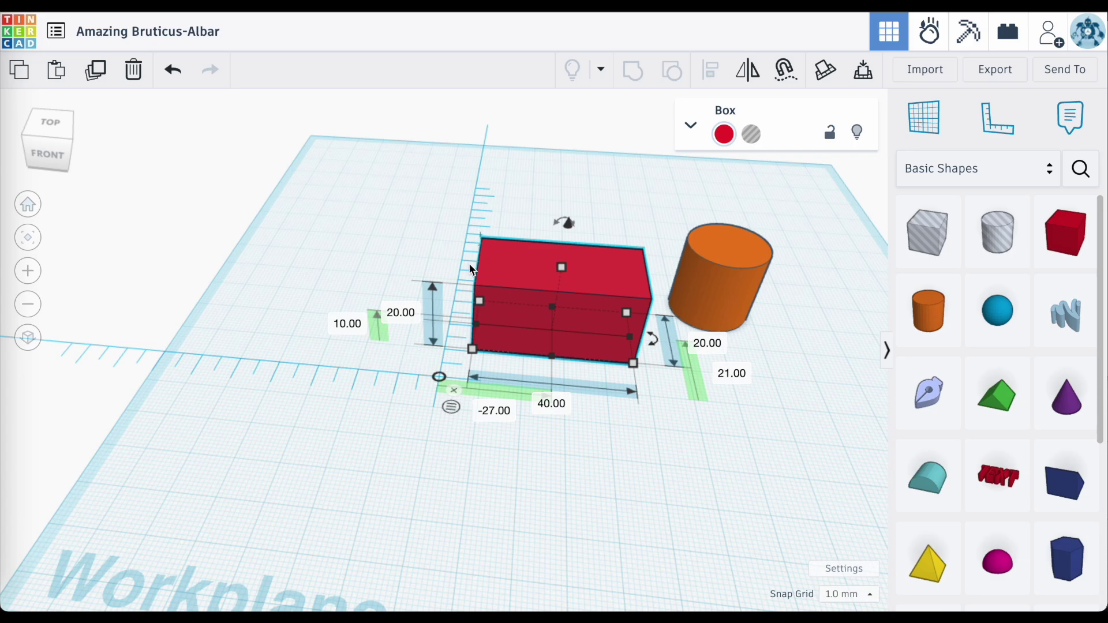
{"action": "left_click", "coordinate": [441, 378]}
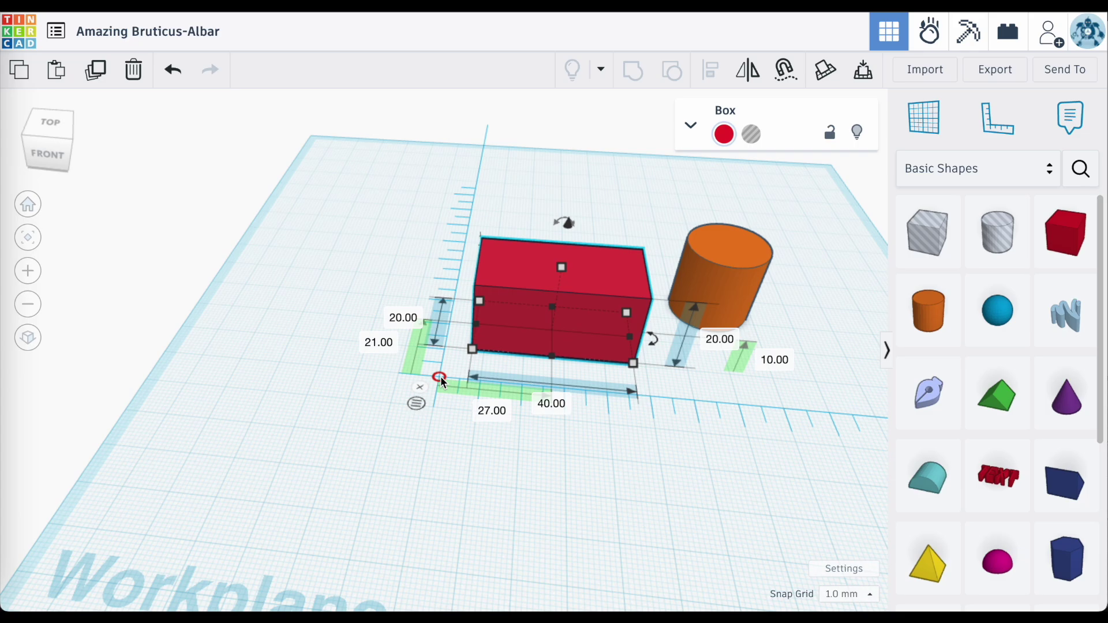
{"action": "left_click", "coordinate": [663, 527]}
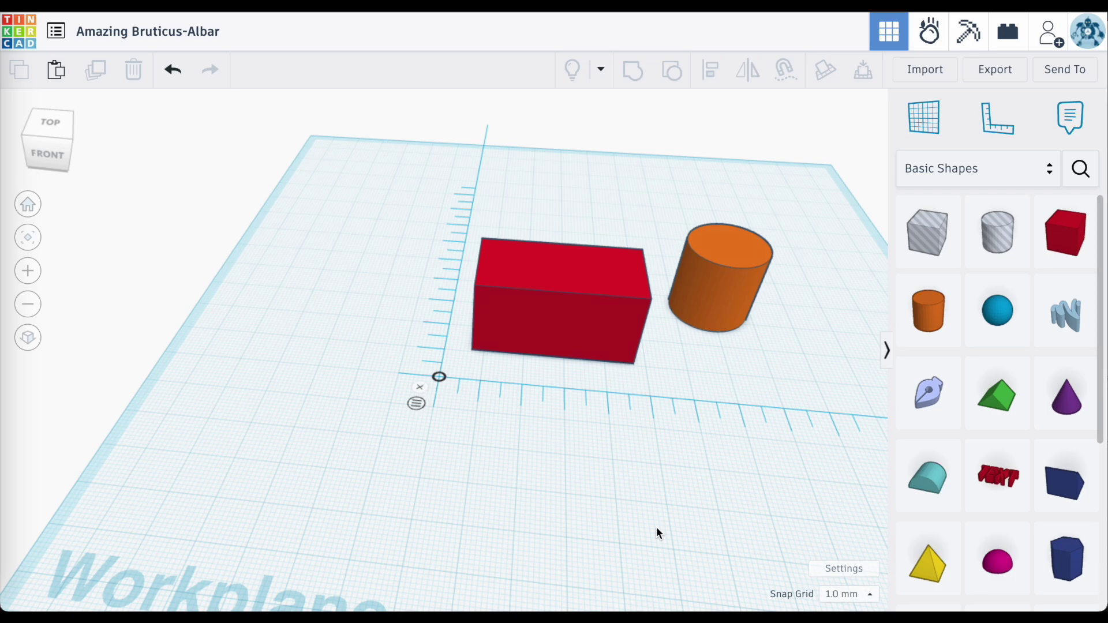
Paste the copied round-ended shape, place its midpoint 31 mm in front of the ruler's origin and ungroup it.
{"action": "key", "text": "ctrl+v"}
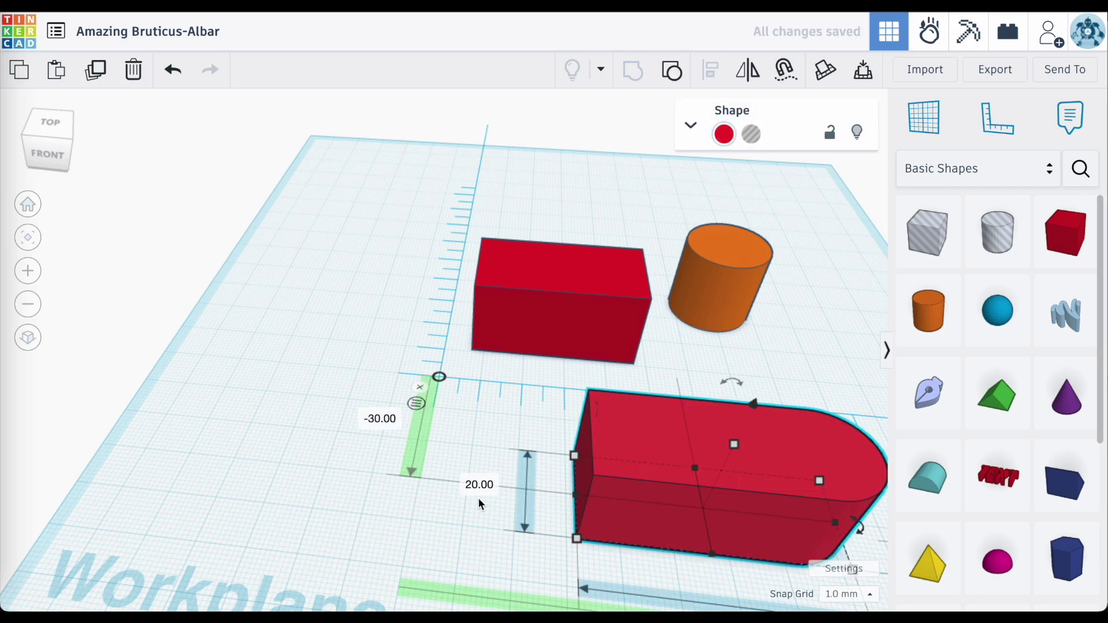
{"action": "left_click_drag", "start_coordinate": [755, 455], "coordinate": [618, 446]}
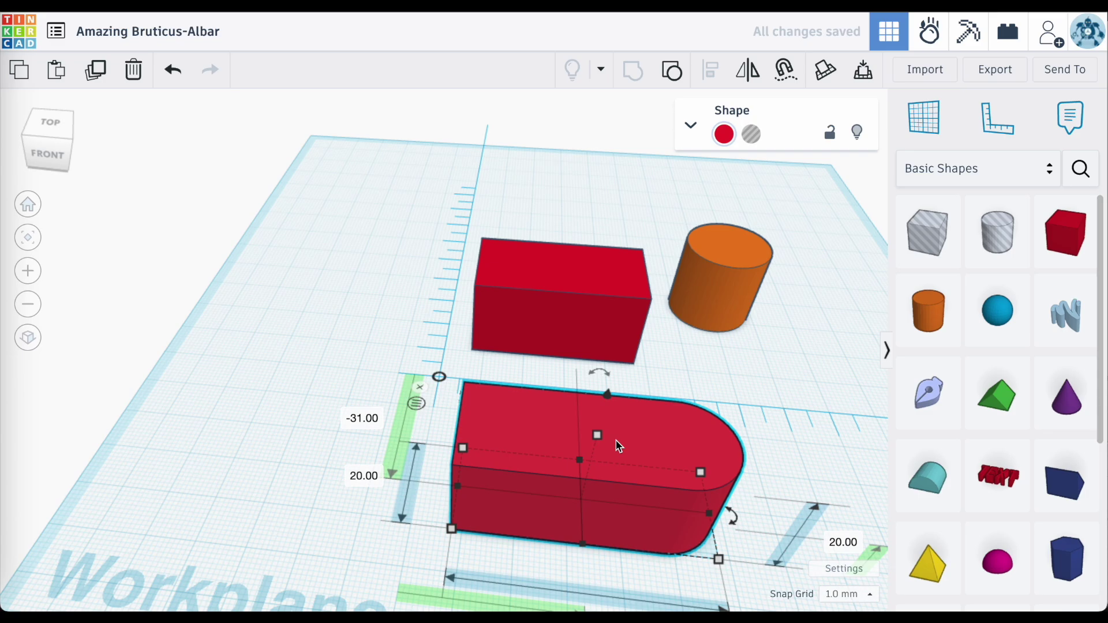
{"action": "key", "text": "ctrl+shift+g"}
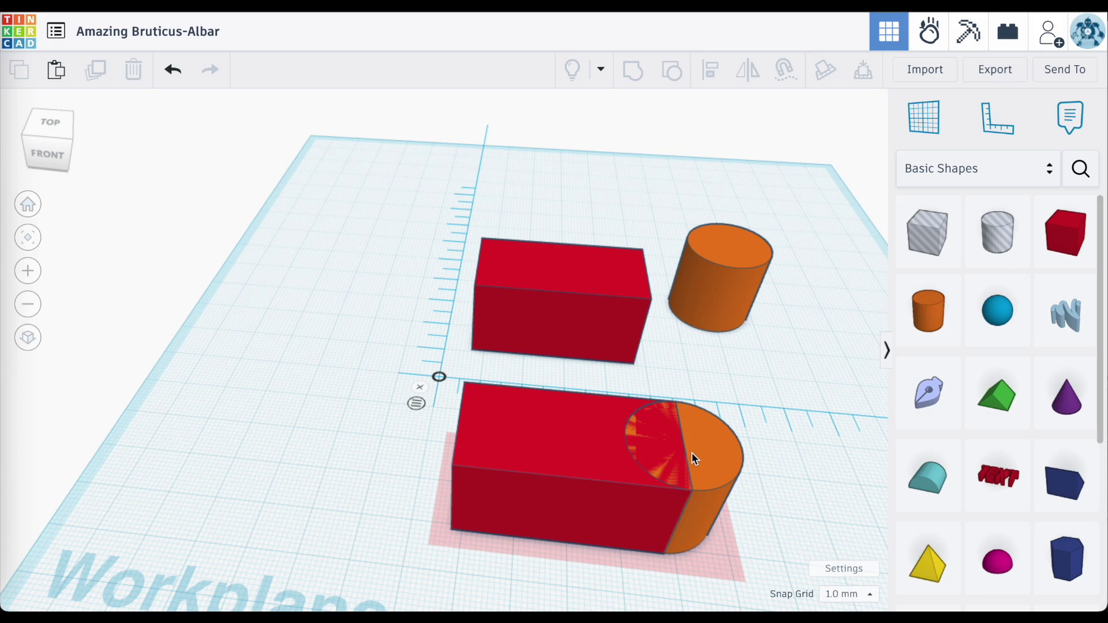
Move the round-ended shape's midpoint to -87 mm across, and the red box's midpoint to 20 mm across and 11 mm back.
{"action": "left_click_drag", "start_coordinate": [658, 473], "coordinate": [132, 269]}
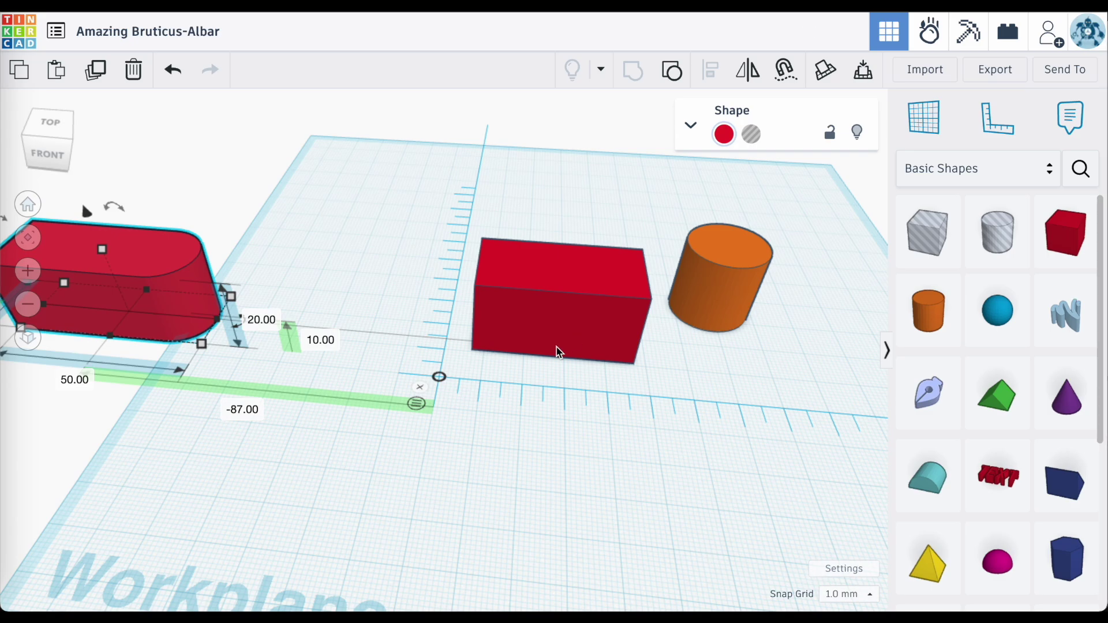
{"action": "left_click_drag", "start_coordinate": [559, 350], "coordinate": [535, 365]}
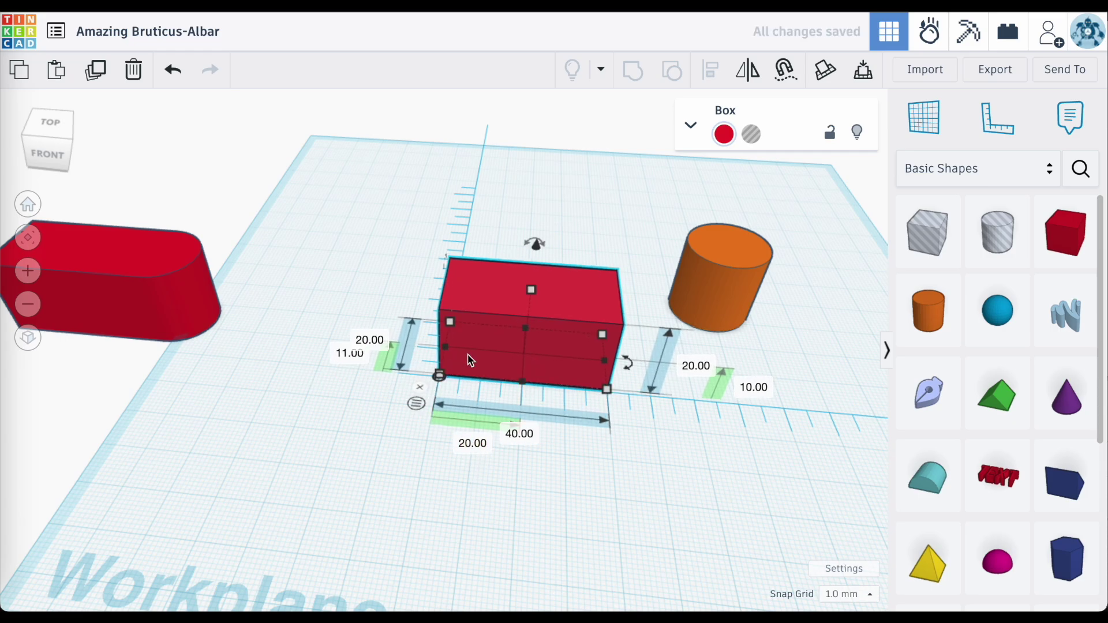
Switch the ruler to endpoint distances and set the red box's front-to-back distance from the origin to 0 mm.
{"action": "left_click", "coordinate": [417, 405]}
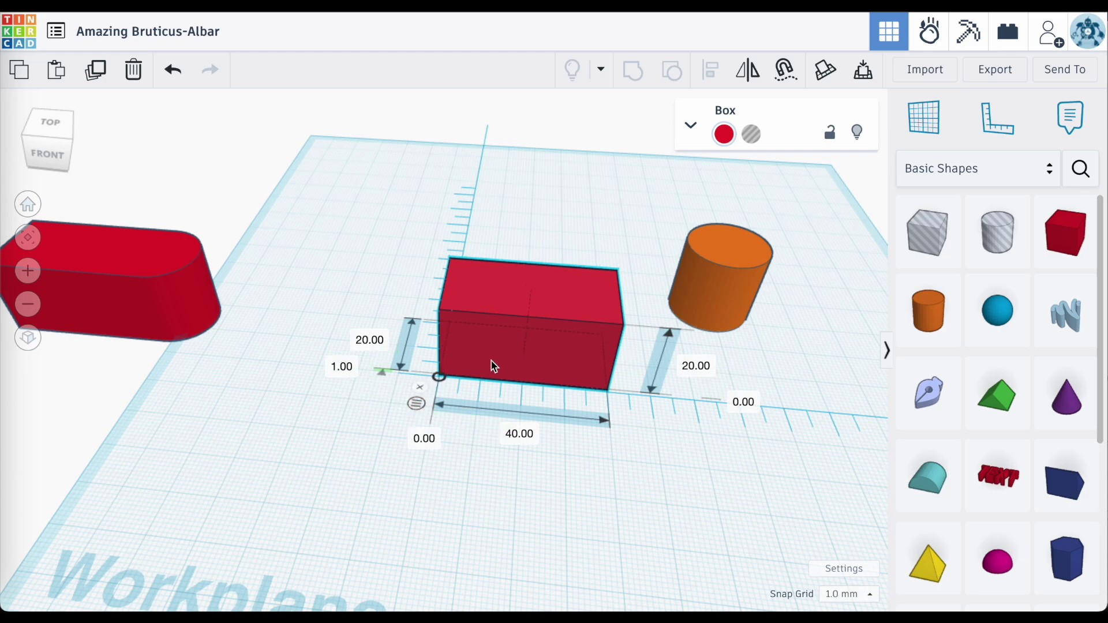
{"action": "left_click_drag", "start_coordinate": [494, 364], "coordinate": [495, 367]}
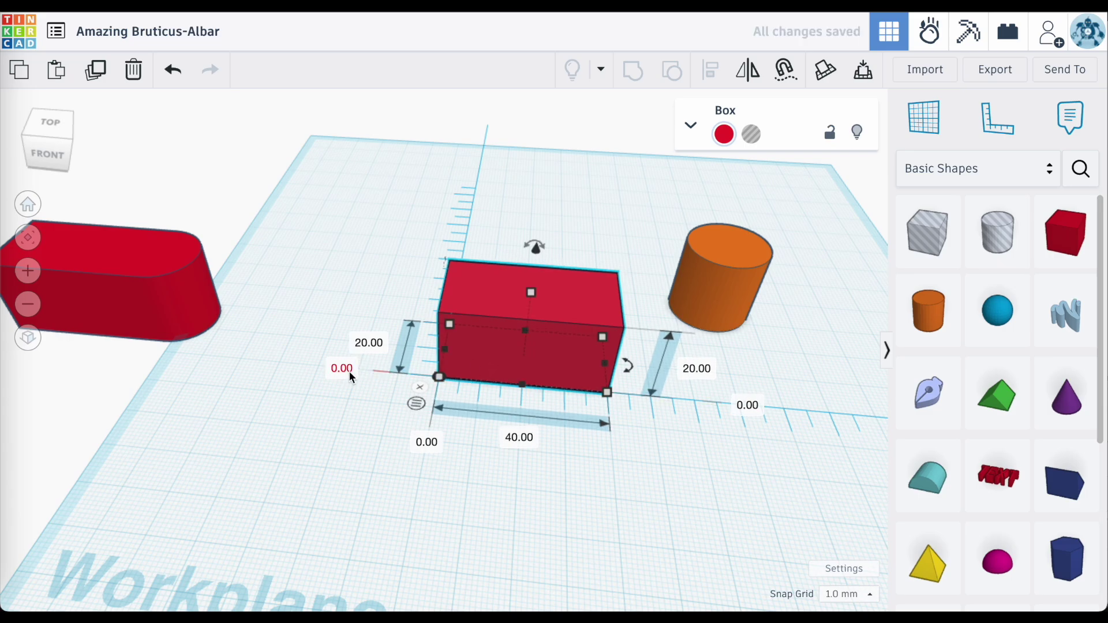
{"action": "left_click", "coordinate": [344, 369]}
{"action": "key", "text": "Return"}
{"action": "key", "text": "BackSpace"}
Move the orange cylinder beside the rectangular box, about 46 mm across and 1 mm back from the ruler's origin.
{"action": "right_click_drag", "start_coordinate": [710, 277], "coordinate": [761, 272]}
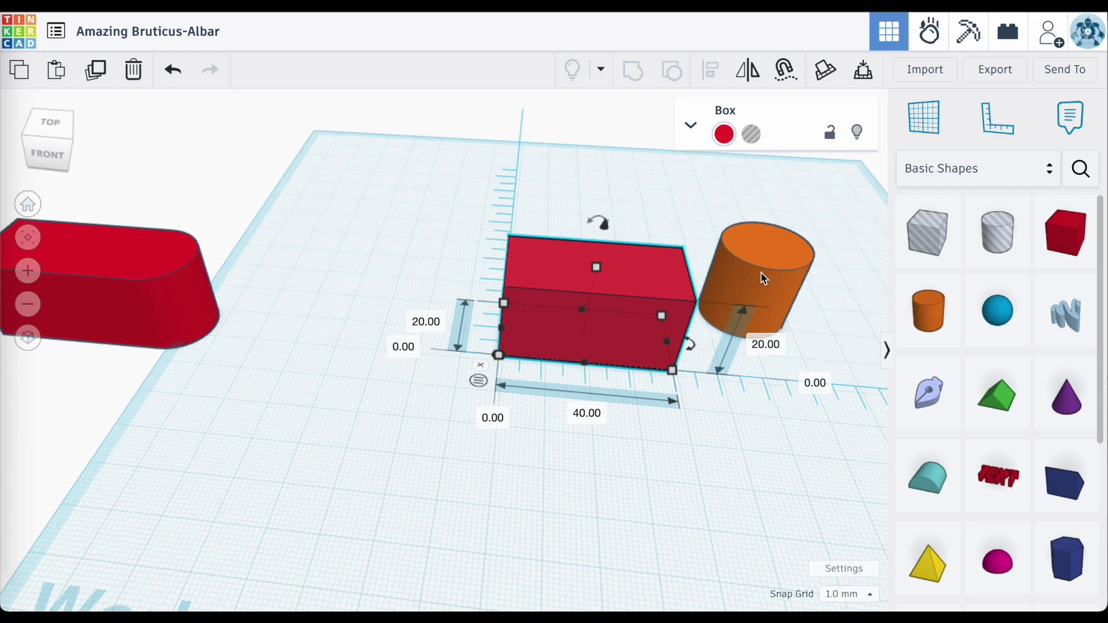
{"action": "left_click", "coordinate": [775, 279]}
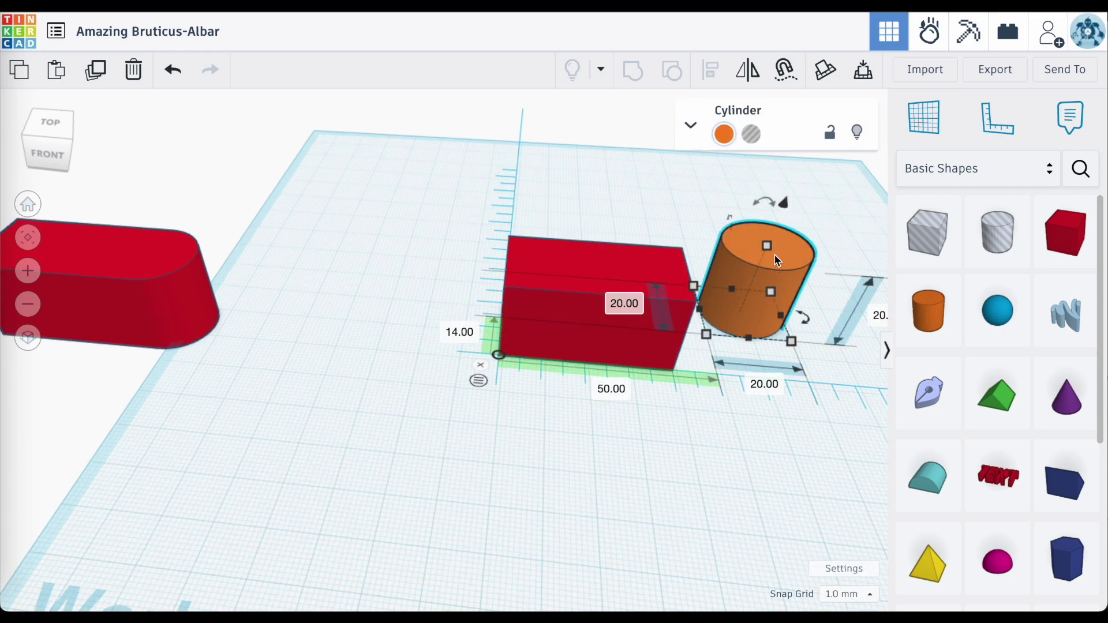
{"action": "left_click_drag", "start_coordinate": [777, 261], "coordinate": [774, 286]}
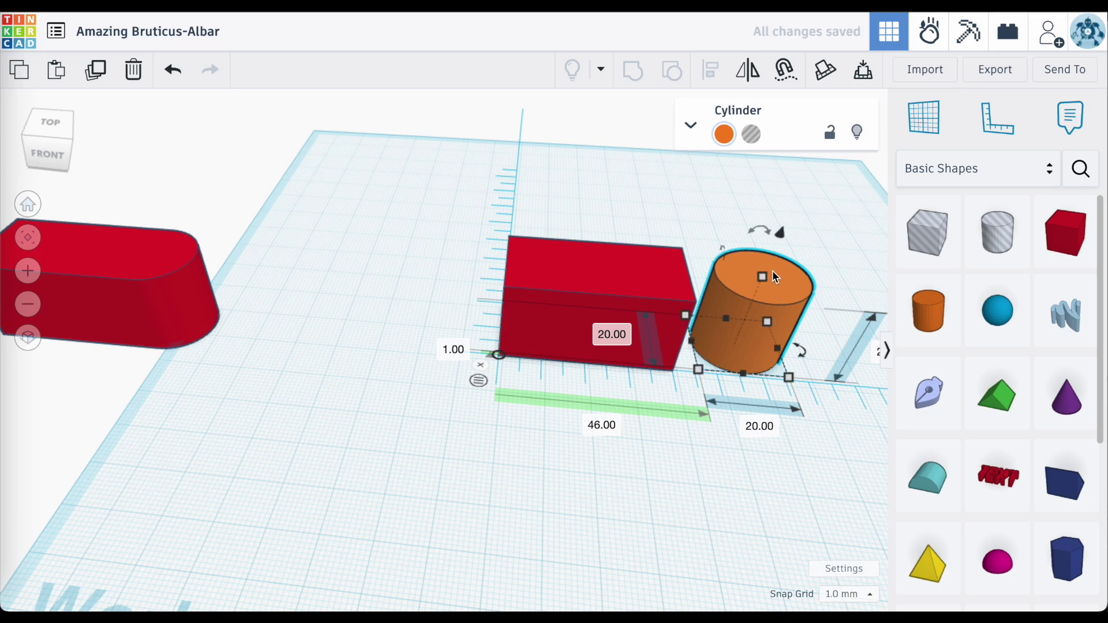
Try centring the box and cylinder on each other front to back with Align, and undo the alignment.
{"action": "left_click_drag", "start_coordinate": [775, 211], "coordinate": [638, 287]}
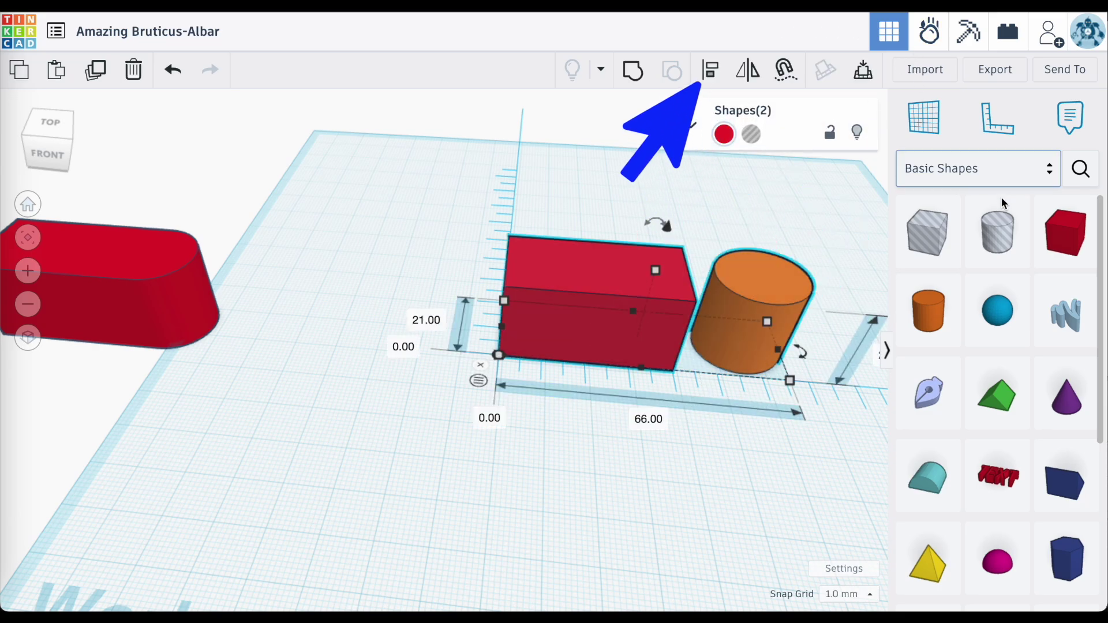
{"action": "key", "text": "l"}
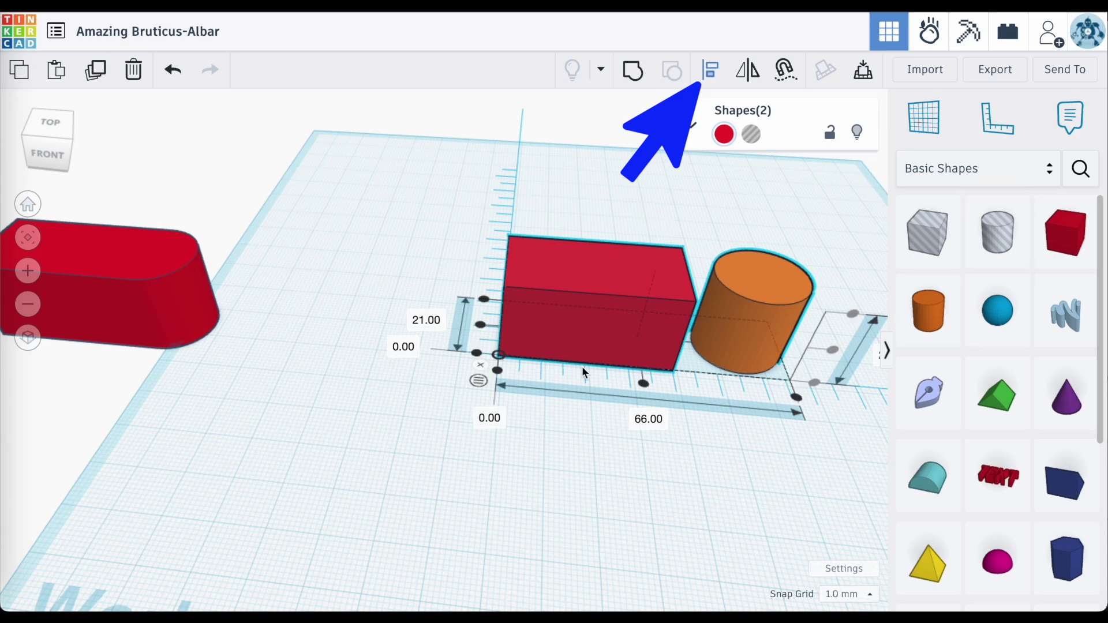
{"action": "left_click", "coordinate": [479, 326]}
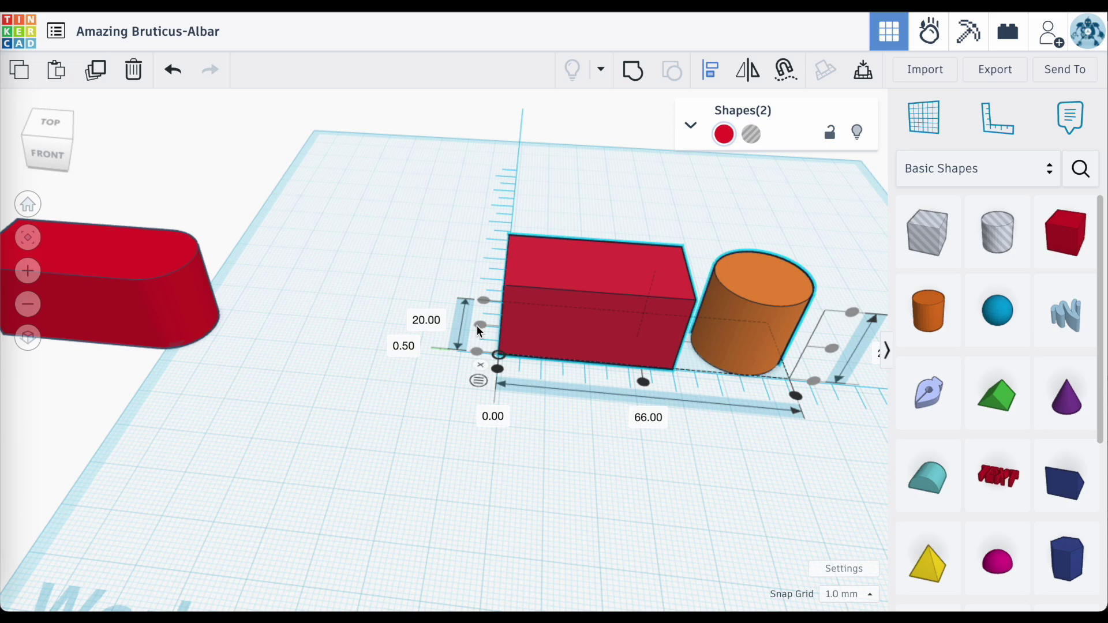
{"action": "left_click", "coordinate": [175, 71]}
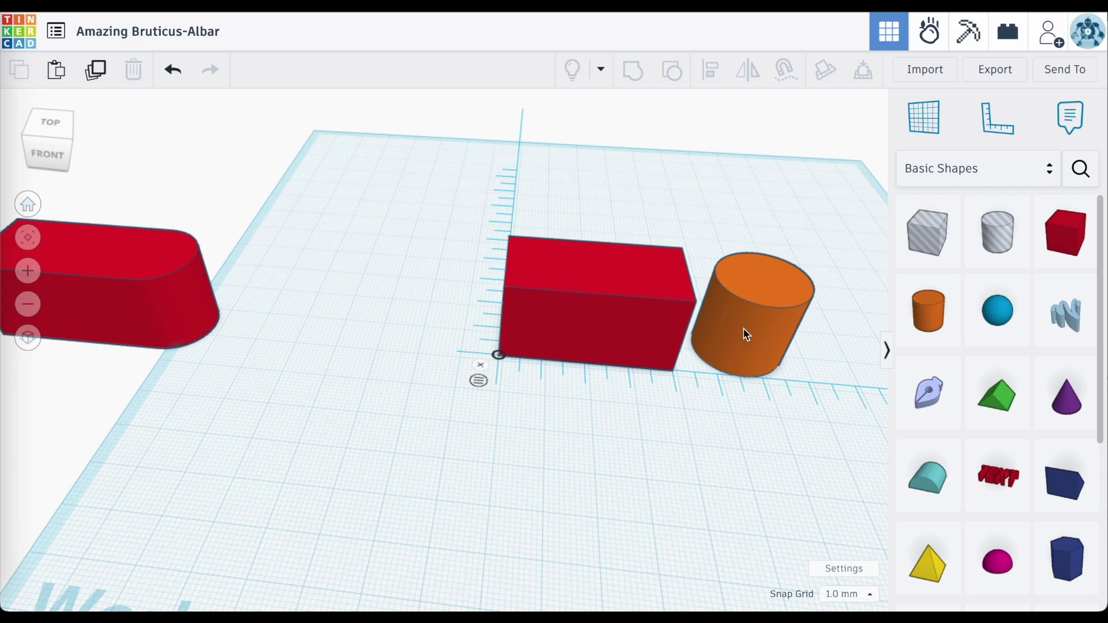
Switch the ruler to midpoint distances for the orange cylinder and place its midpoint 40 mm across from the origin.
{"action": "left_click", "coordinate": [624, 341]}
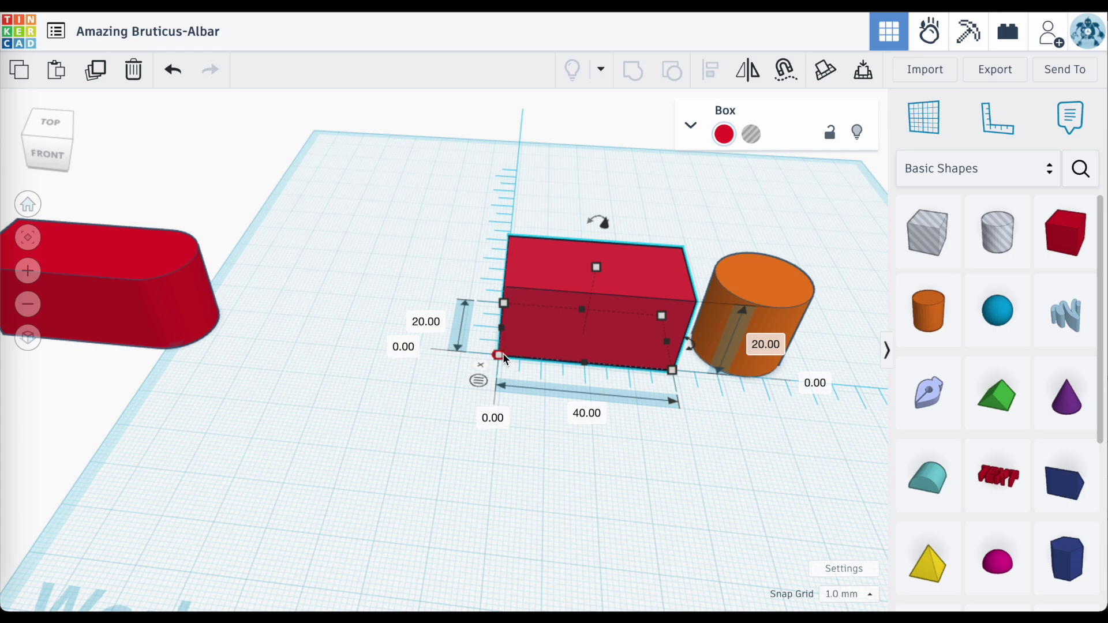
{"action": "left_click", "coordinate": [784, 295]}
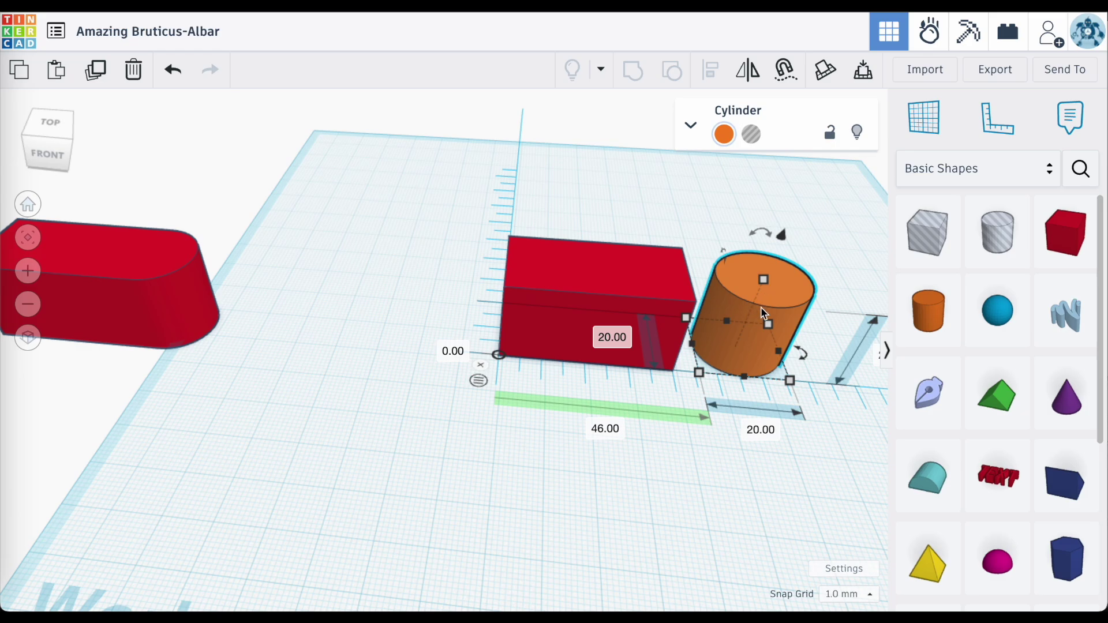
{"action": "left_click", "coordinate": [478, 381]}
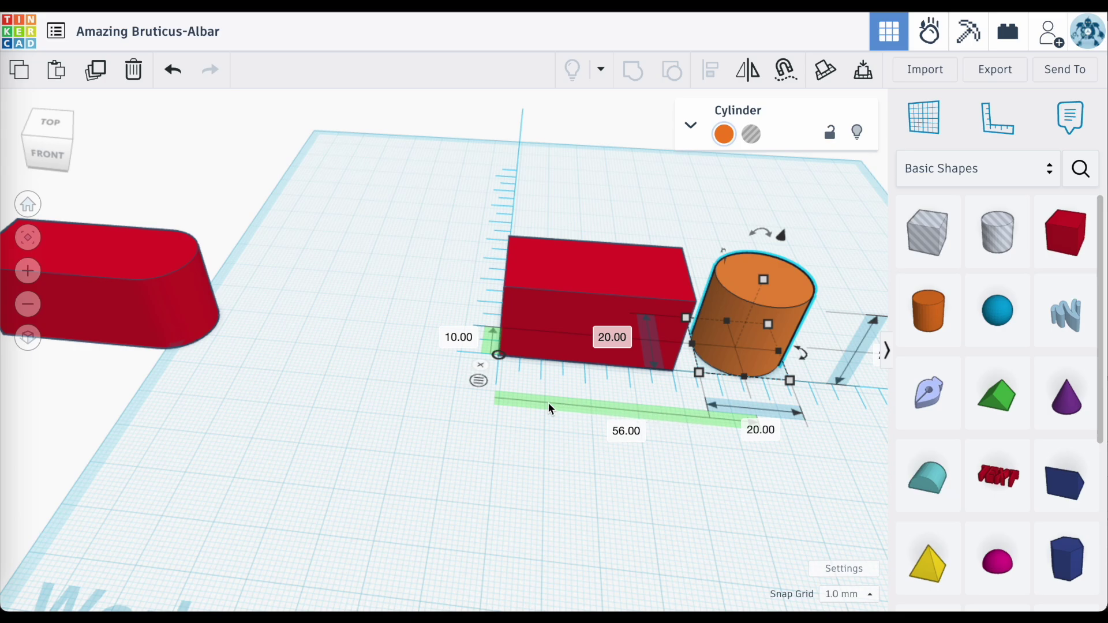
{"action": "key", "text": "BackSpace"}
{"action": "type", "text": "40"}
{"action": "key", "text": "Return"}
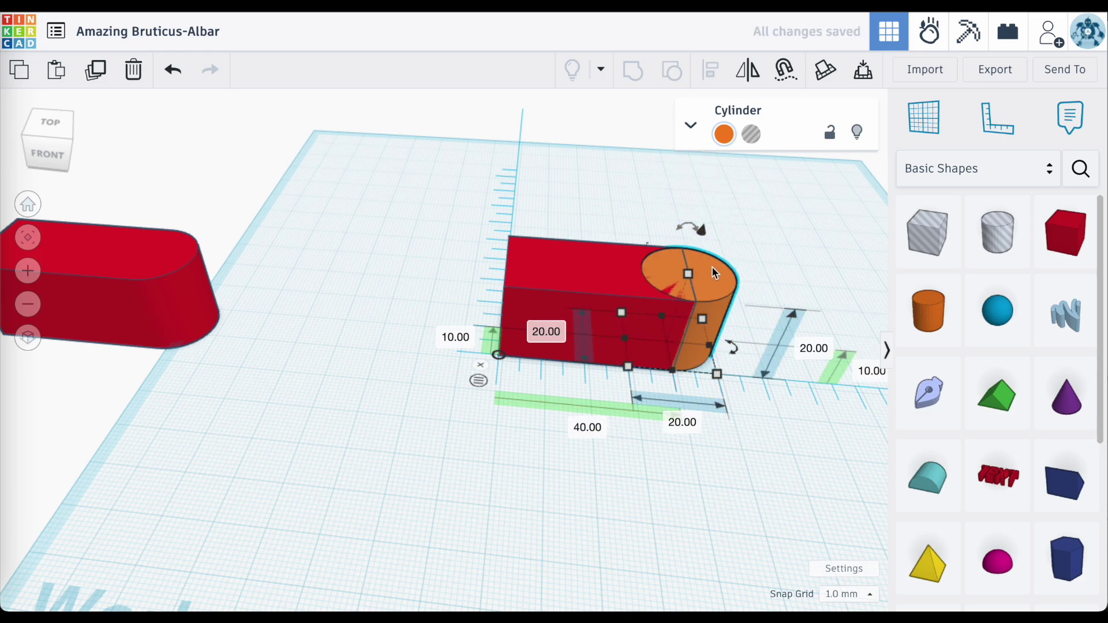
Set the hole box's width to 10 mm and move its midpoint to about 48 mm across and 65 mm back, behind the round-ended shape.
{"action": "scroll", "coordinate": [692, 274], "scroll_direction": "up", "scroll_amount": 3}
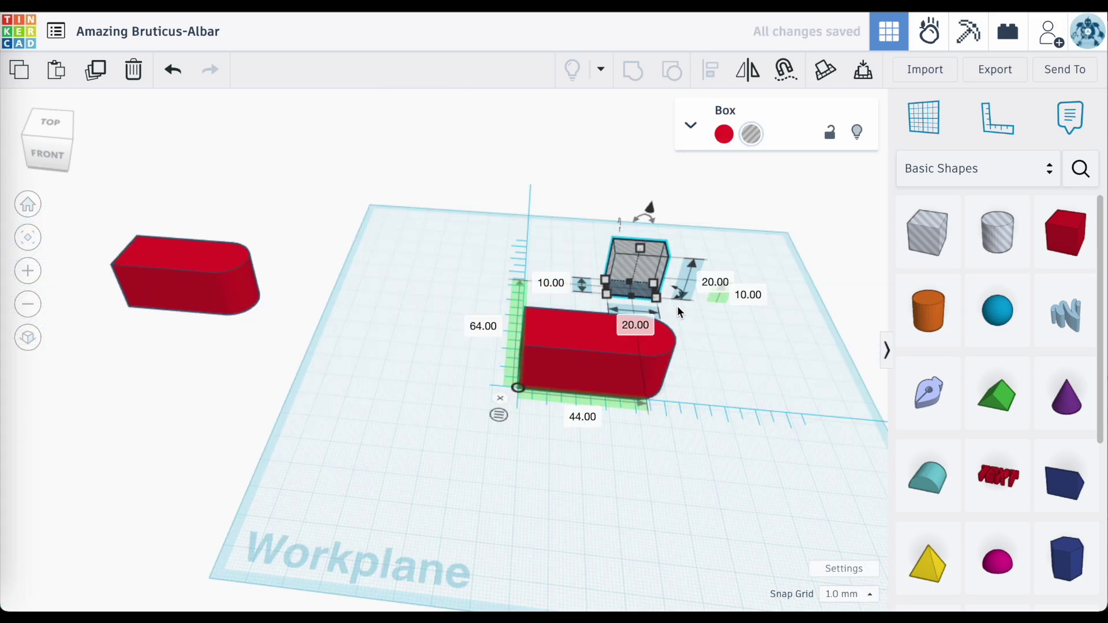
{"action": "left_click", "coordinate": [636, 325]}
{"action": "type", "text": "10"}
{"action": "key", "text": "Return"}
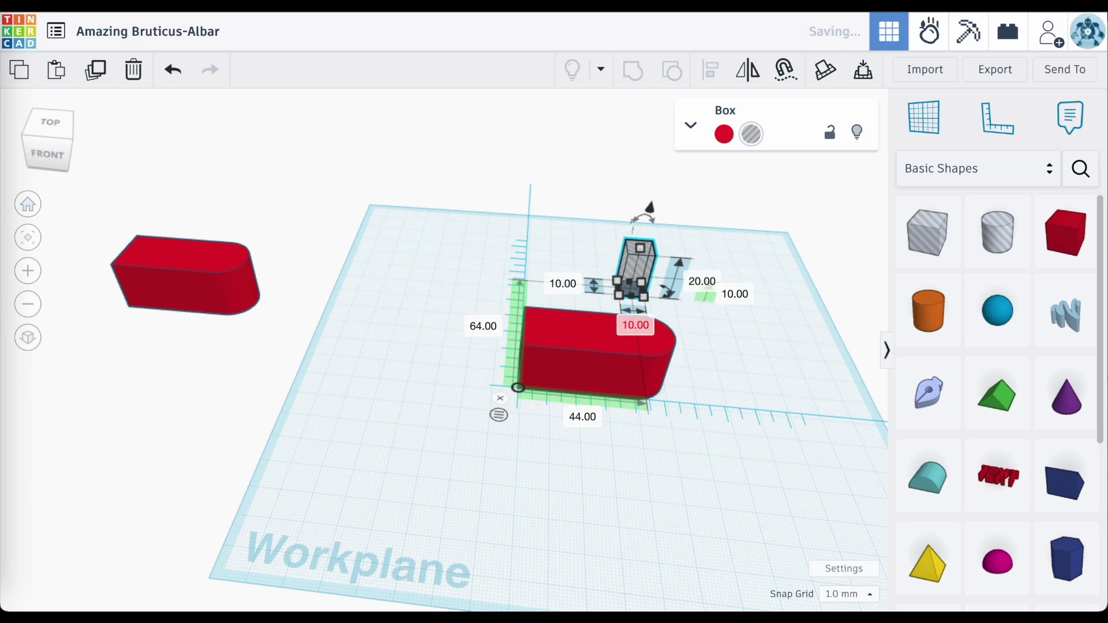
{"action": "left_click", "coordinate": [580, 242]}
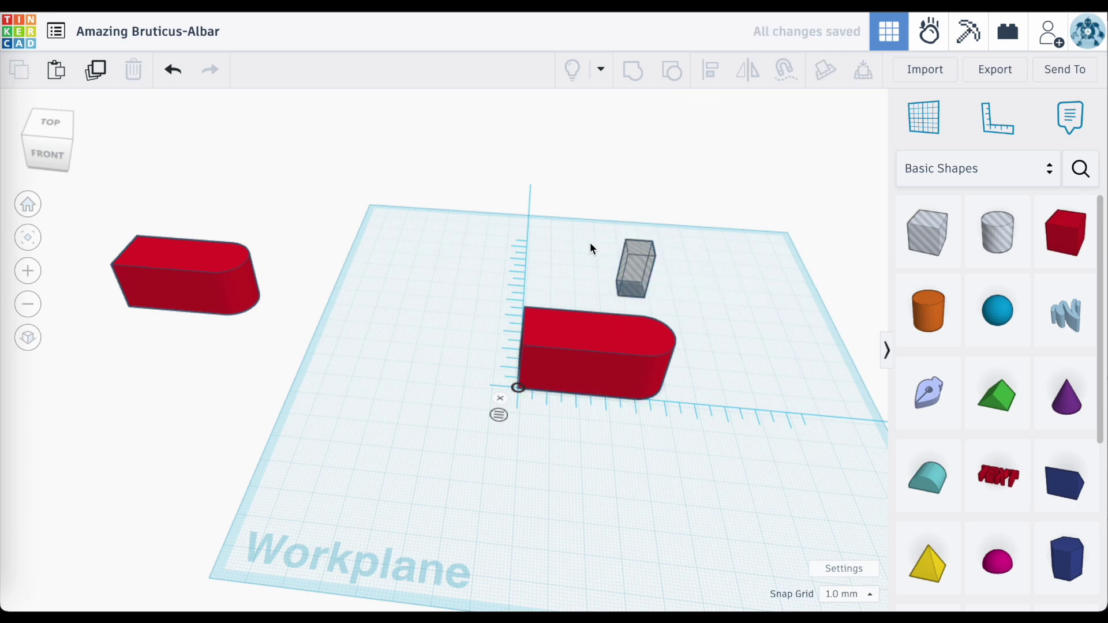
{"action": "left_click", "coordinate": [634, 272]}
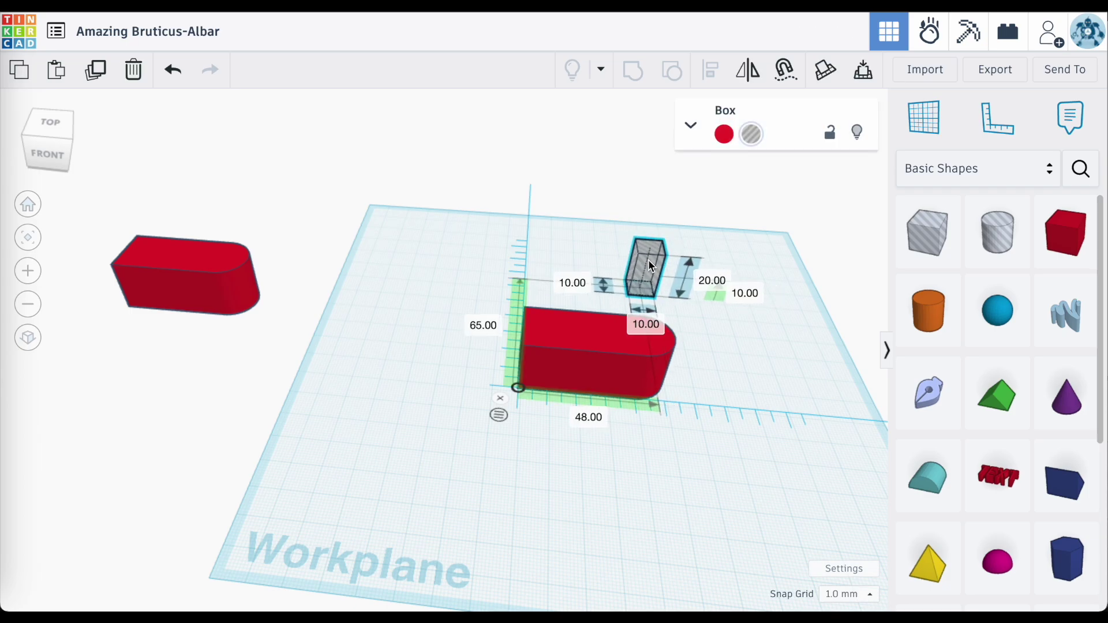
{"action": "left_click", "coordinate": [648, 261]}
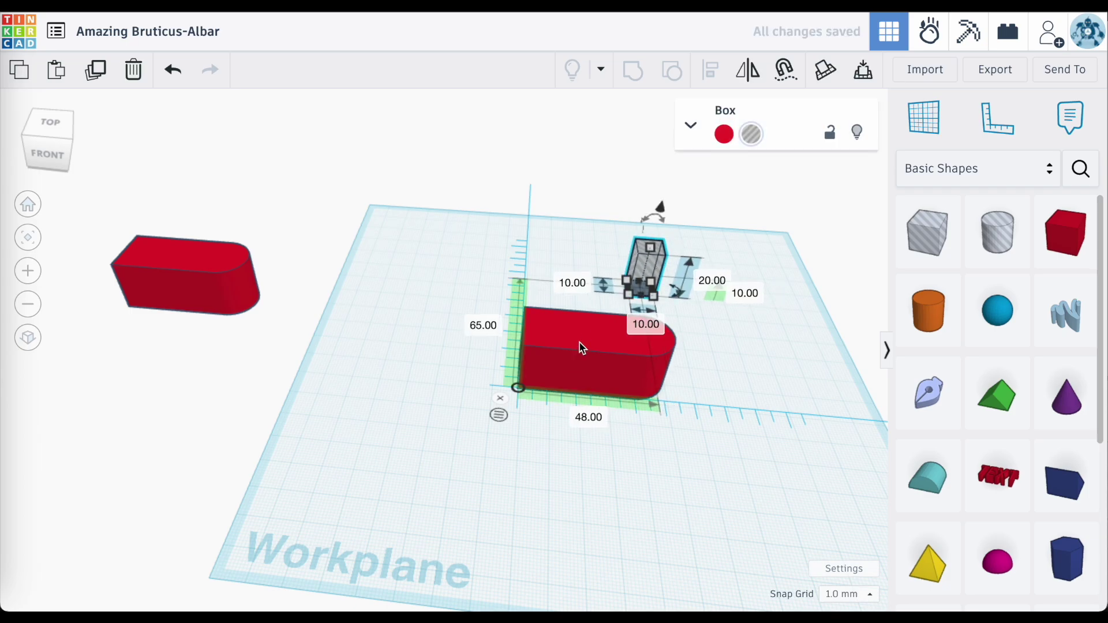
{"action": "scroll", "coordinate": [602, 344], "scroll_direction": "up", "scroll_amount": 5}
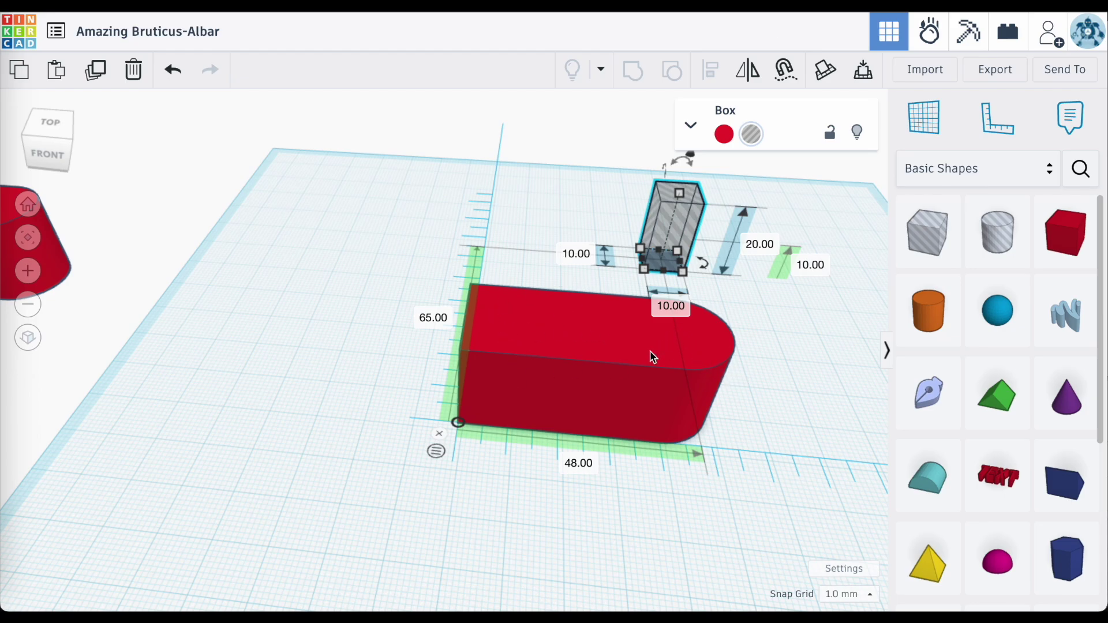
{"action": "left_click", "coordinate": [600, 479]}
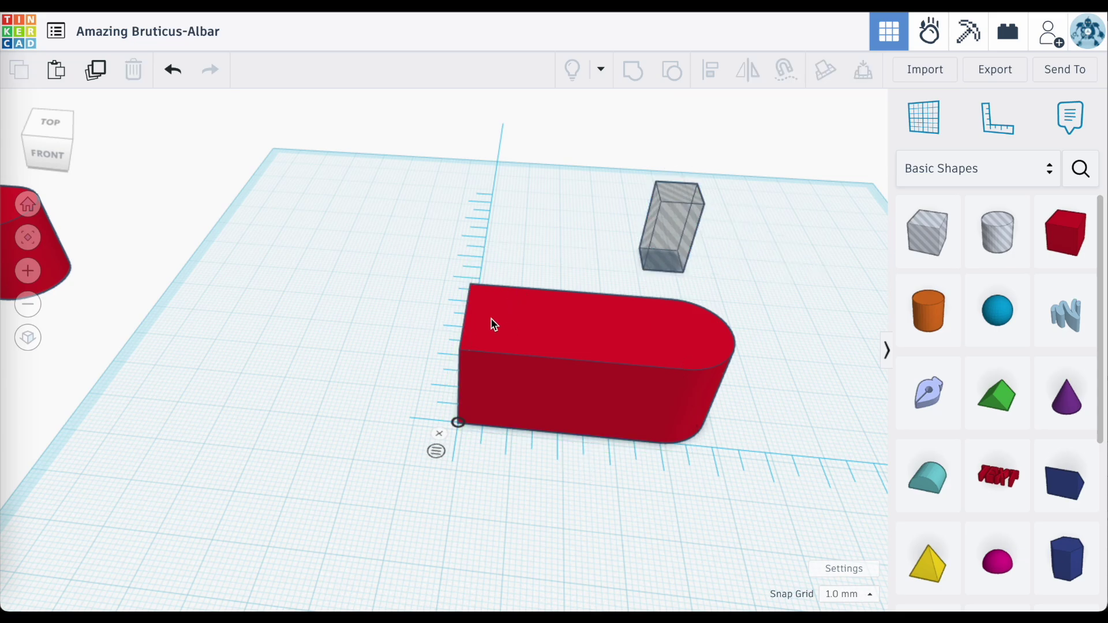
{"action": "key", "text": "ctrl+z"}
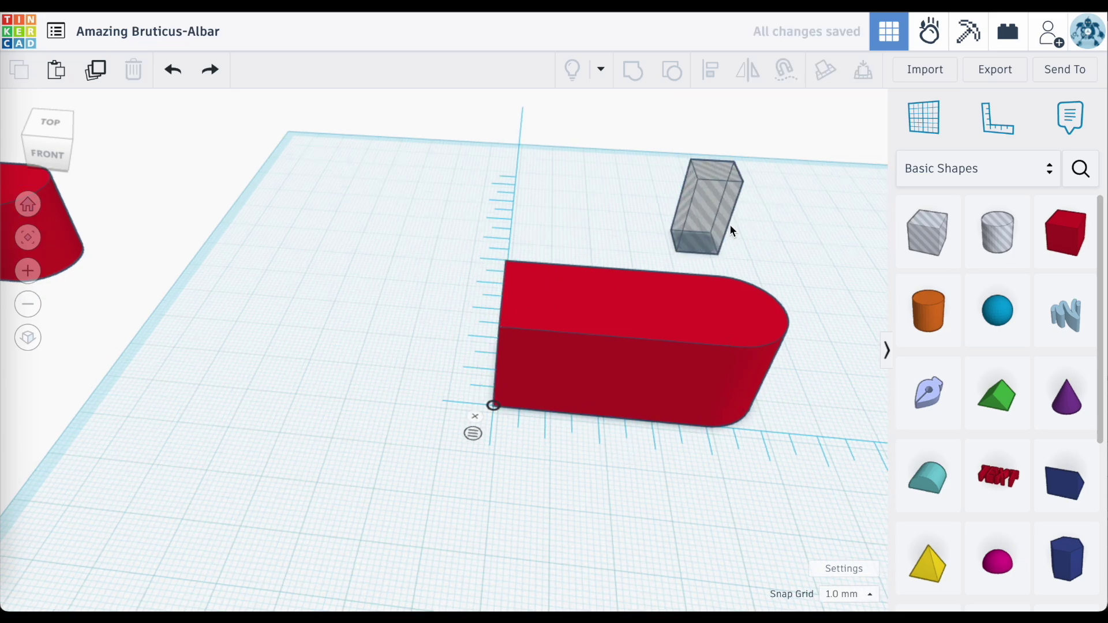
Switch the ruler to endpoint distances and place the hole box 4 mm across and 5 mm back from the origin.
{"action": "left_click", "coordinate": [711, 239]}
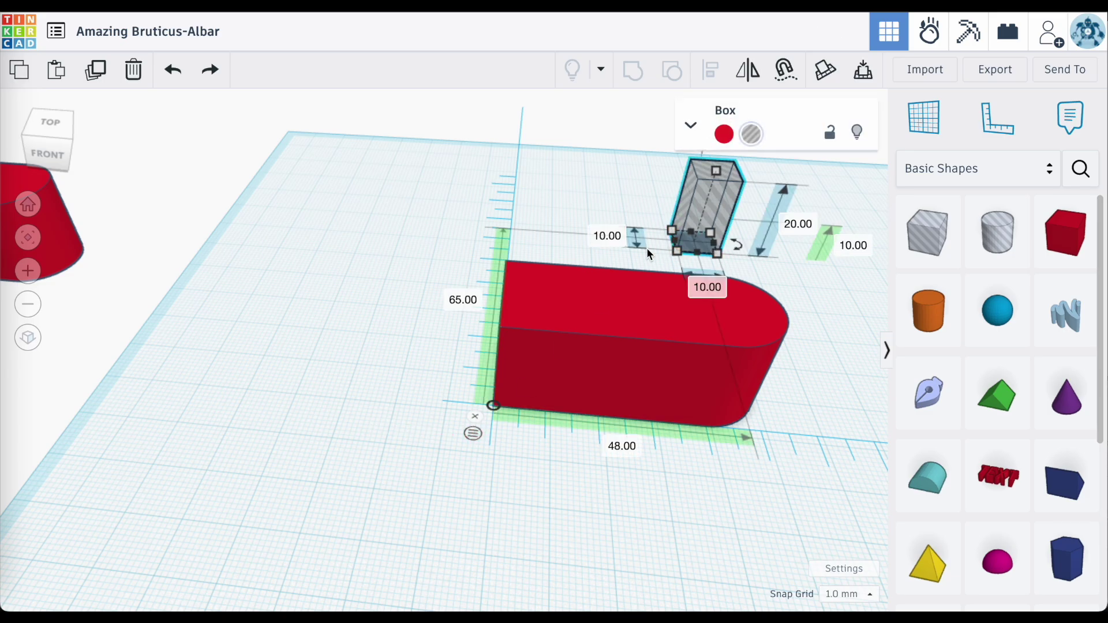
{"action": "left_click", "coordinate": [472, 434]}
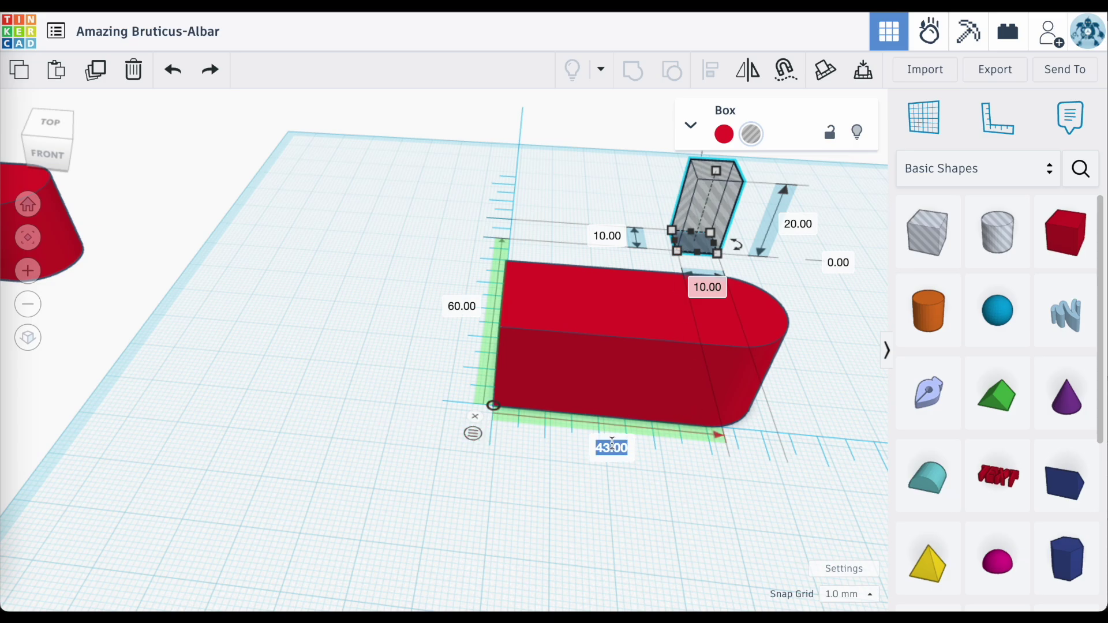
{"action": "type", "text": "4"}
{"action": "key", "text": "Return"}
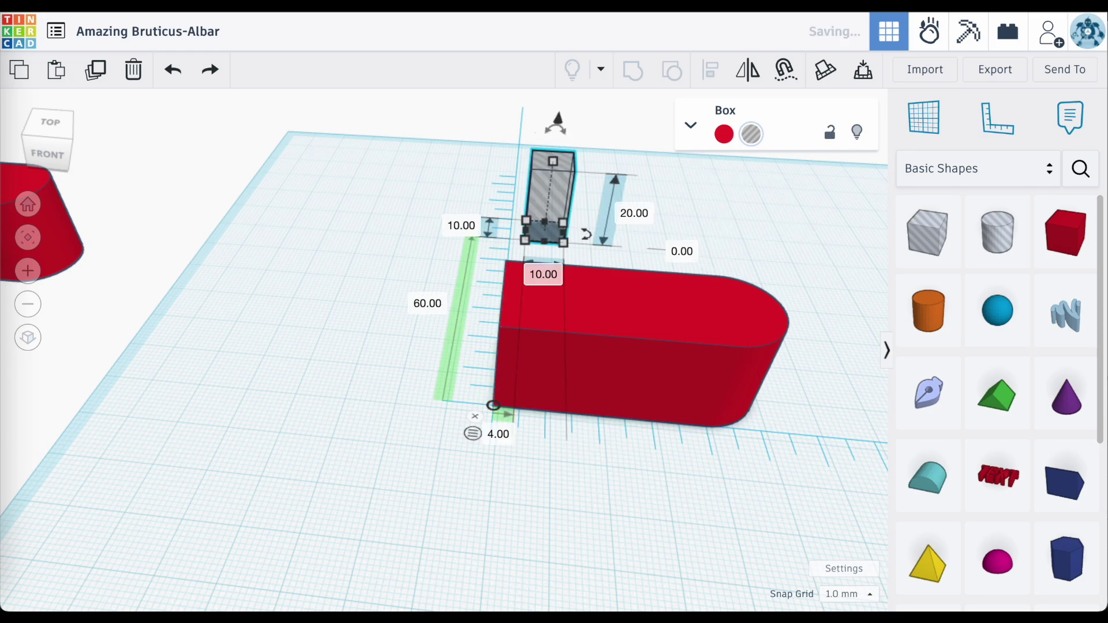
{"action": "left_click", "coordinate": [551, 338]}
{"action": "left_click", "coordinate": [546, 232]}
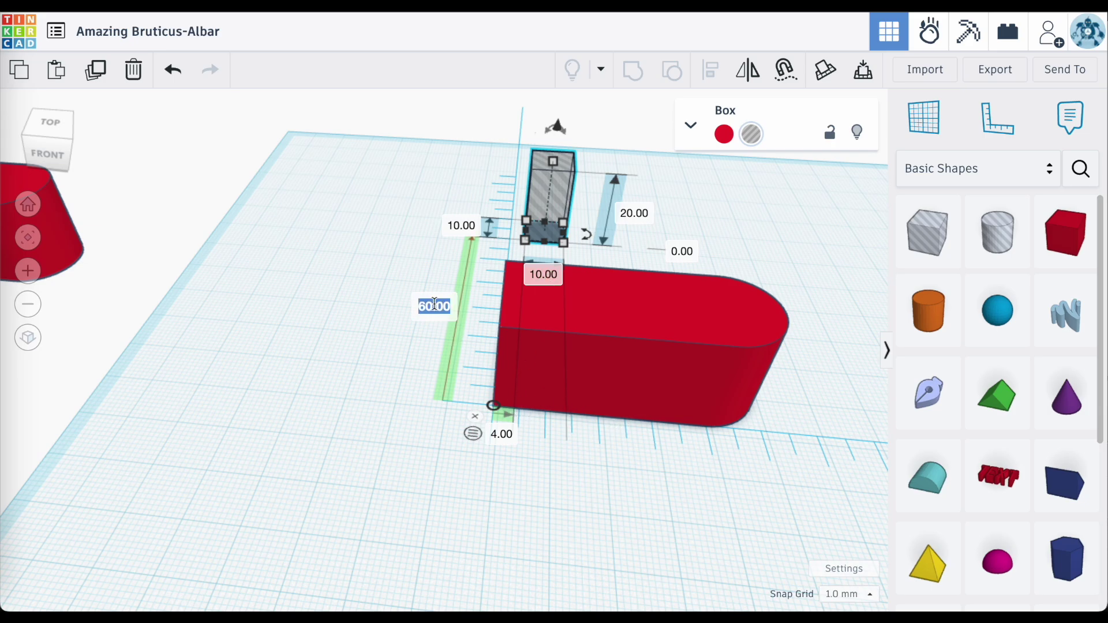
{"action": "type", "text": "5"}
{"action": "key", "text": "Return"}
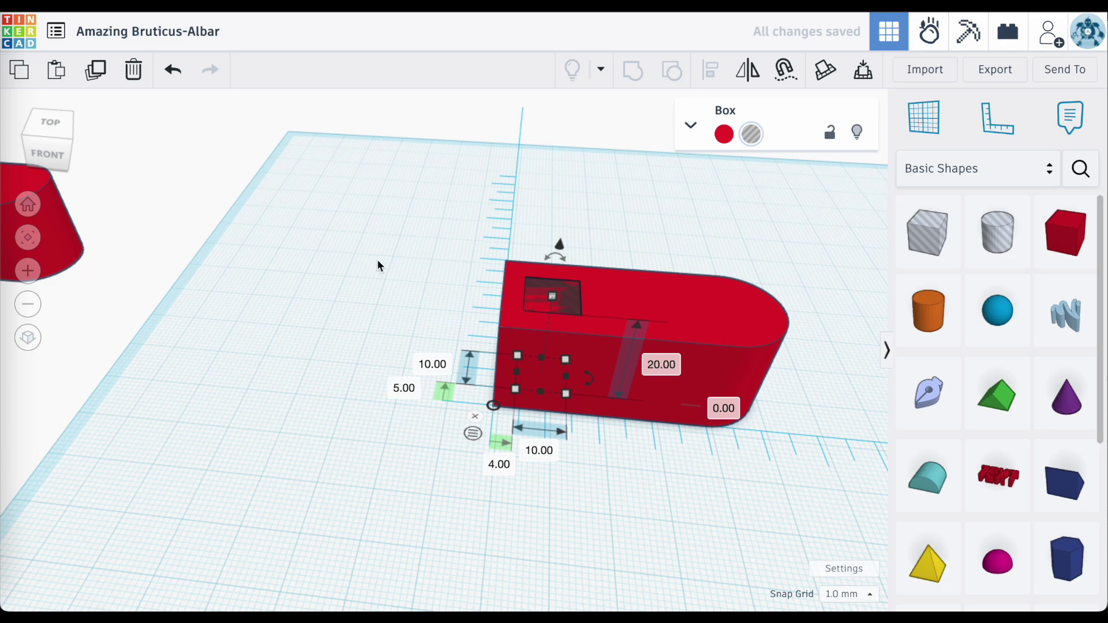
{"action": "left_click", "coordinate": [381, 265]}
{"action": "right_click_drag", "start_coordinate": [385, 265], "coordinate": [666, 237]}
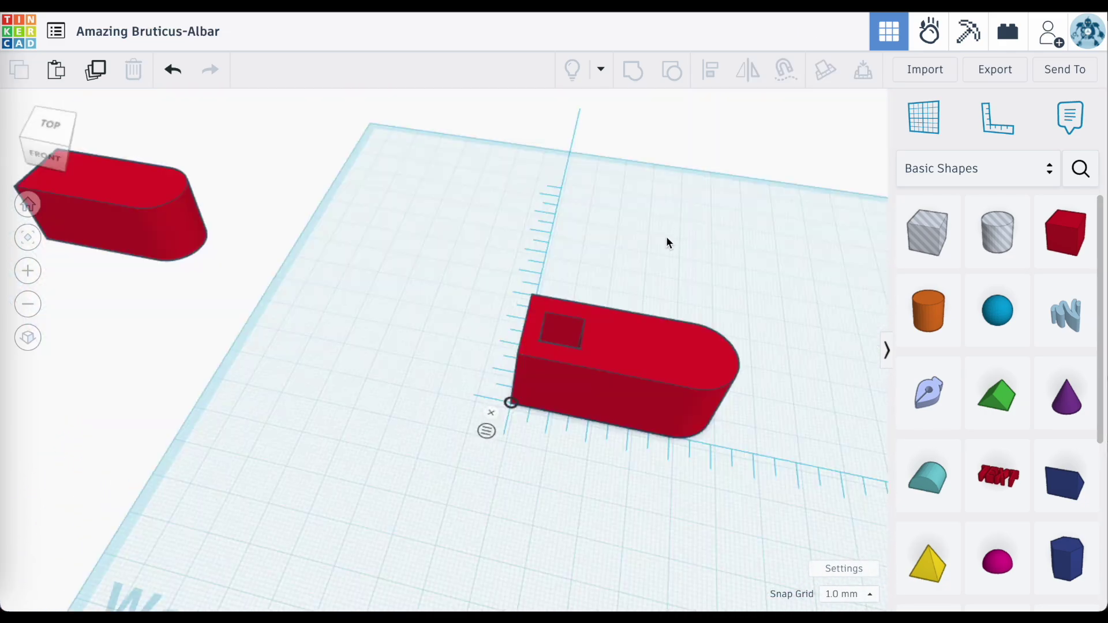
{"action": "left_click", "coordinate": [650, 346]}
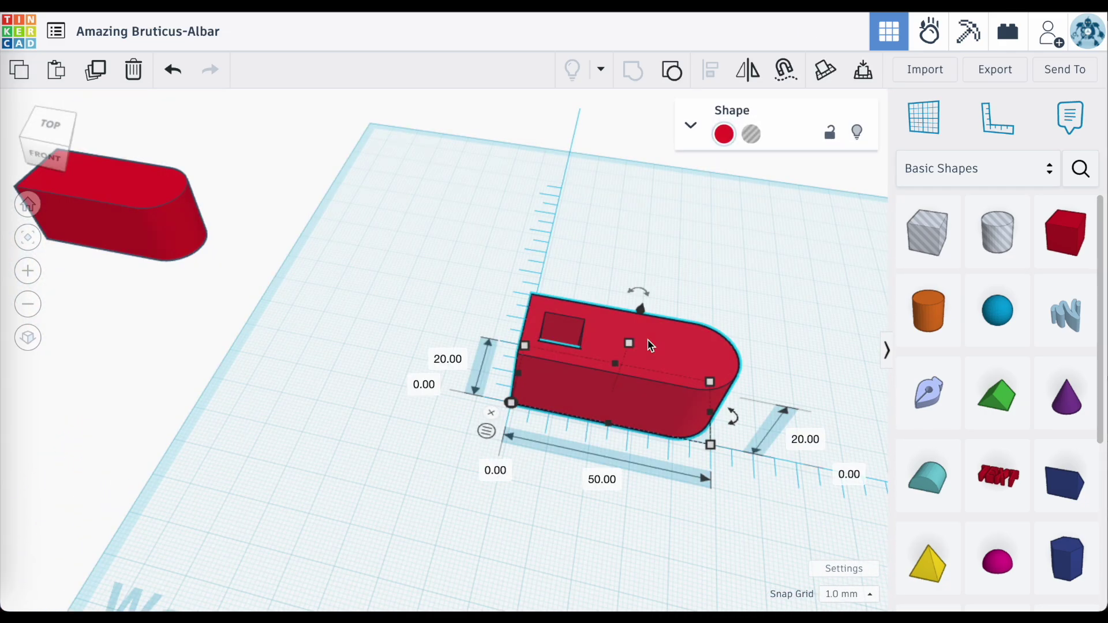
{"action": "left_click", "coordinate": [563, 331], "text": "shift"}
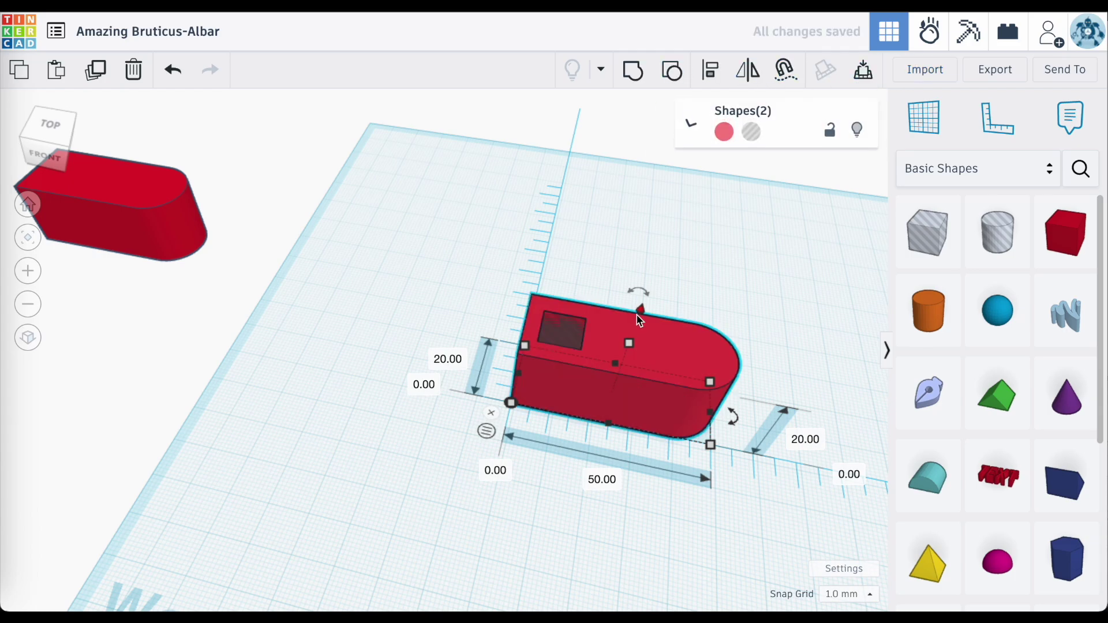
{"action": "left_click", "coordinate": [633, 255]}
{"action": "right_click_drag", "start_coordinate": [633, 255], "coordinate": [675, 257]}
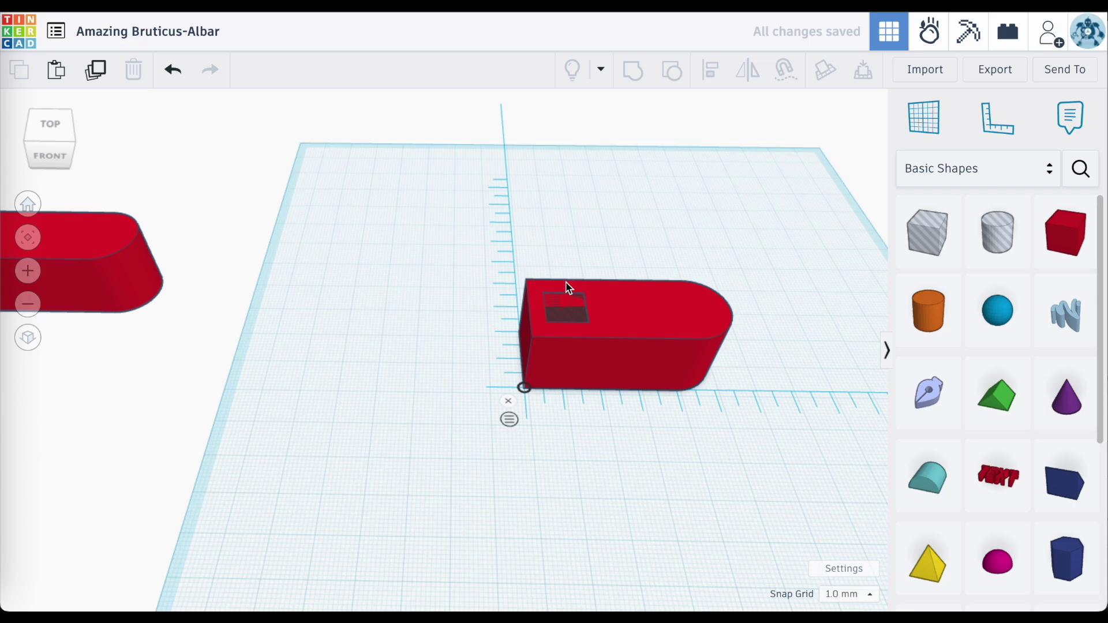
Duplicate the hole box in the round-ended shape and set the copy's distance across from the origin to 18 mm.
{"action": "left_click", "coordinate": [574, 314]}
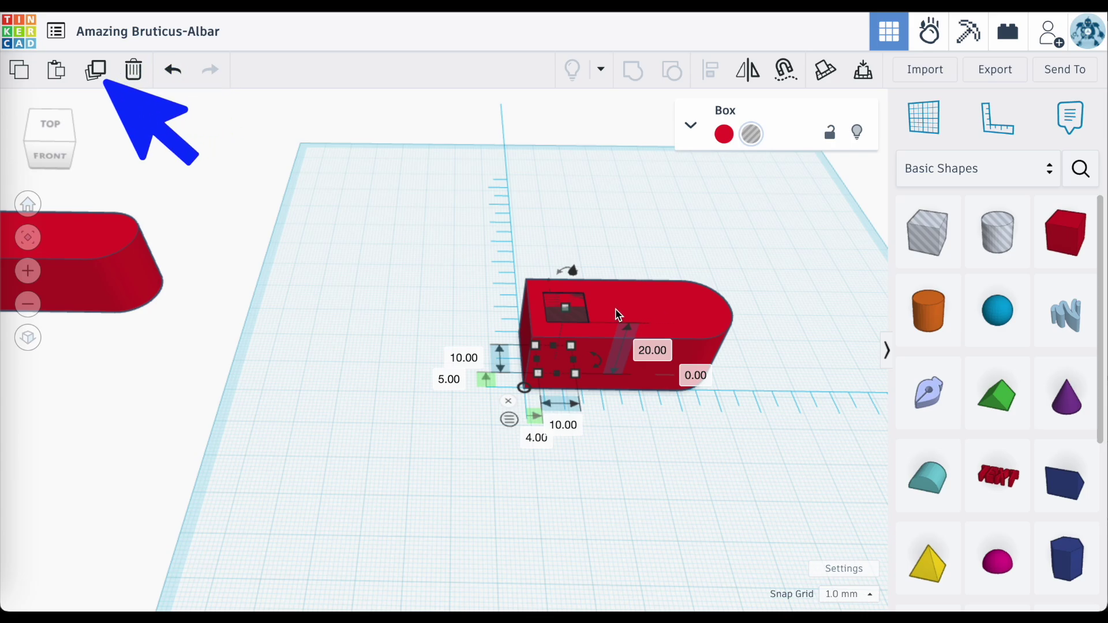
{"action": "key", "text": "ctrl+d"}
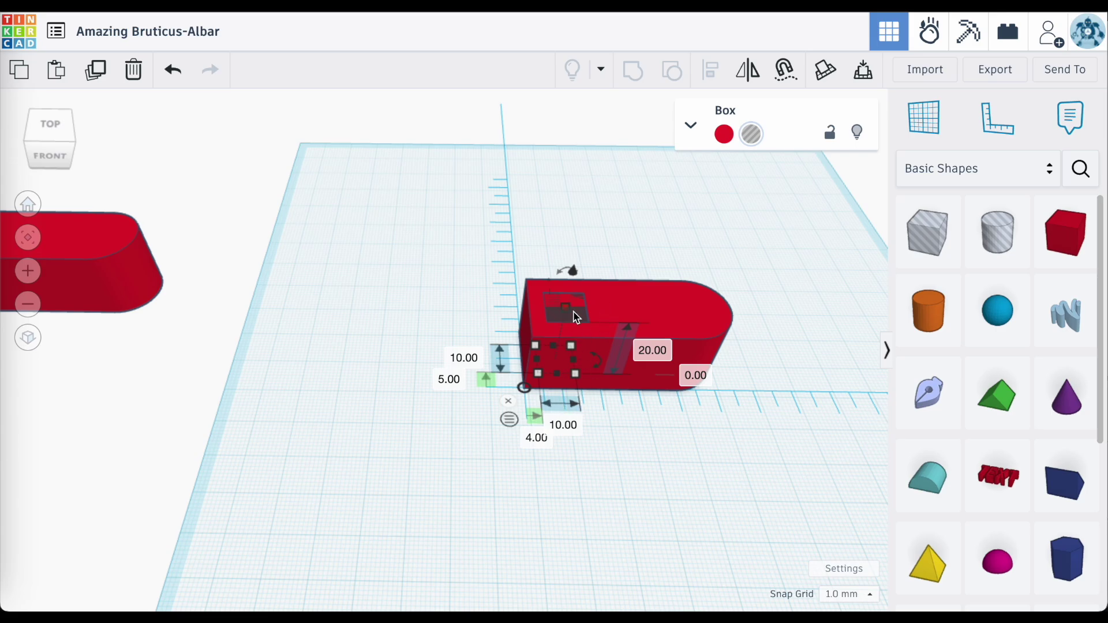
{"action": "left_click", "coordinate": [536, 440]}
{"action": "type", "text": "18"}
{"action": "key", "text": "Return"}
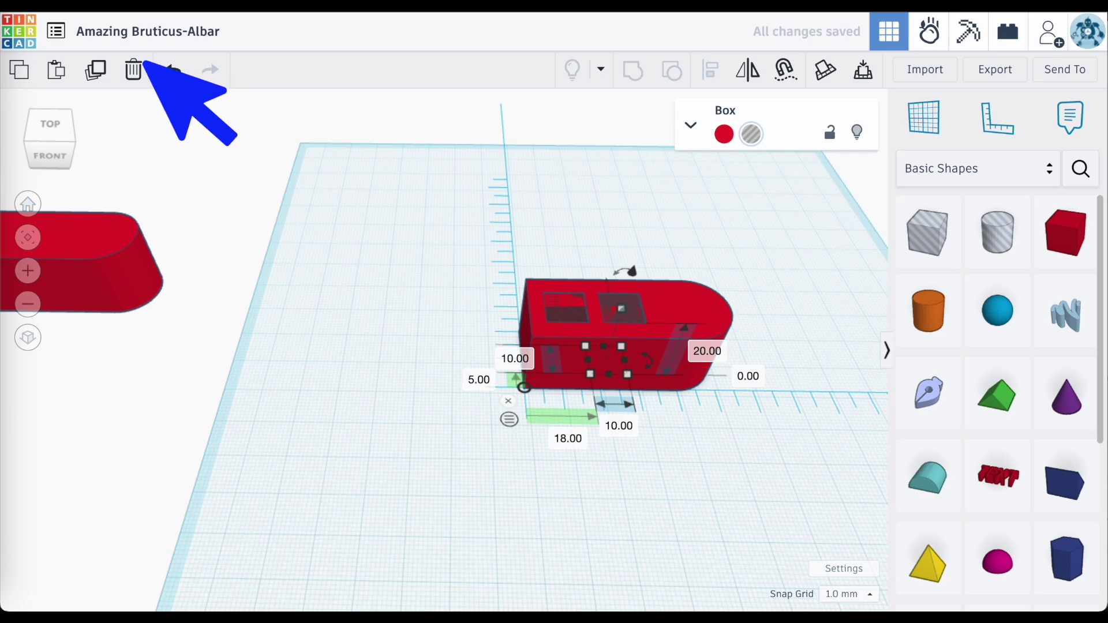
Repeat the offset duplication of the hole box four times, extending the evenly spaced row to 74 mm across.
{"action": "left_click", "coordinate": [98, 72]}
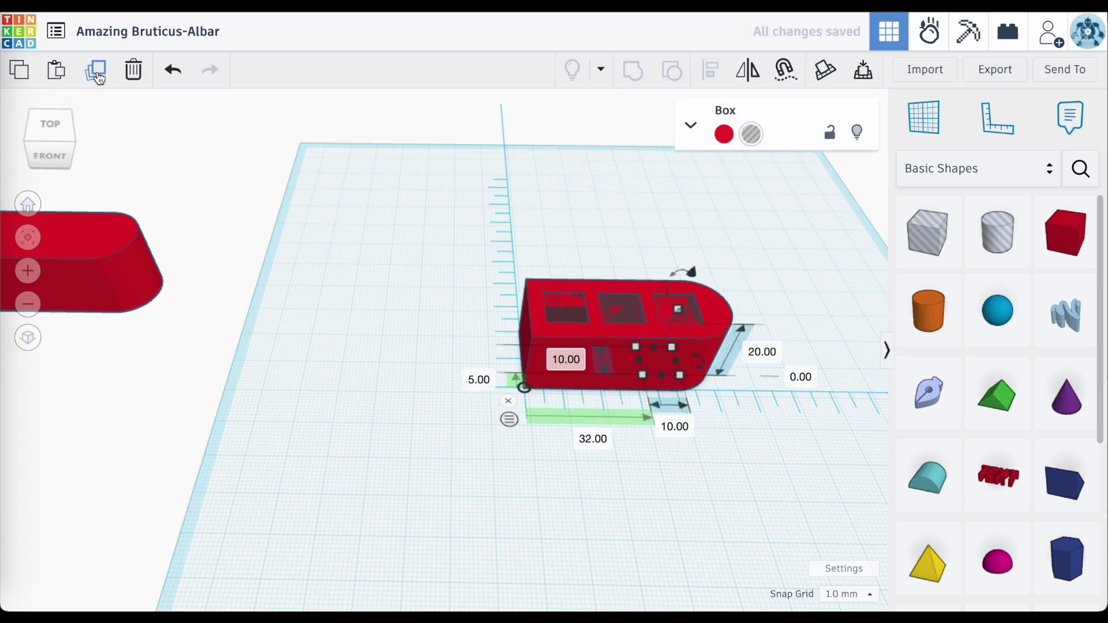
{"action": "left_click", "coordinate": [98, 72]}
{"action": "left_click", "coordinate": [98, 72]}
{"action": "left_click", "coordinate": [98, 71]}
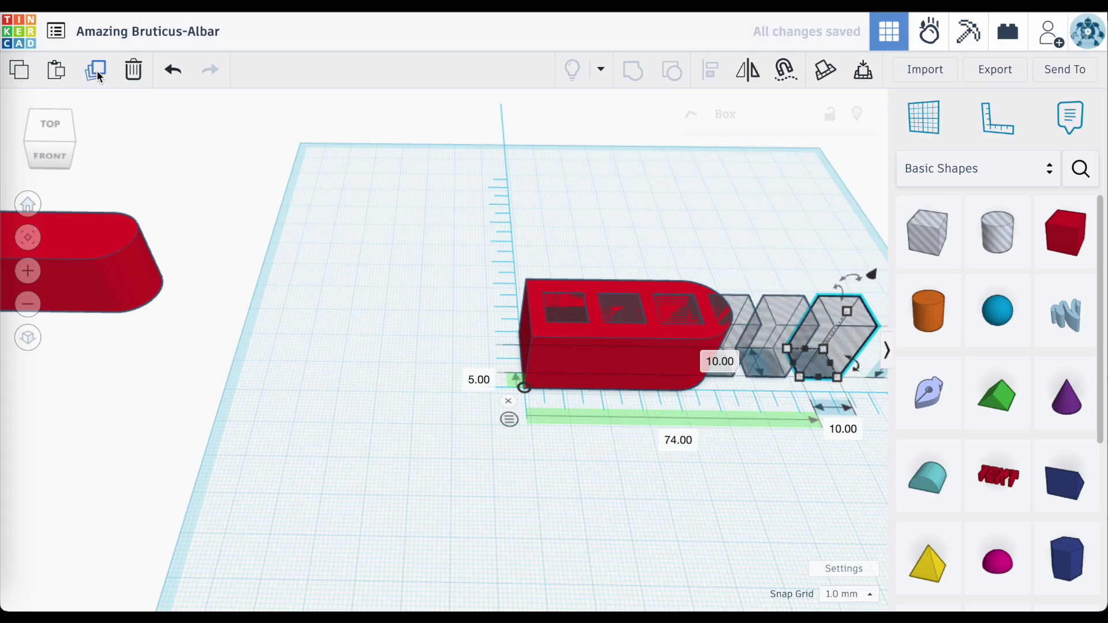
Repeat the offset duplication of the hole box two more times, extending the row to 102 mm across.
{"action": "left_click", "coordinate": [98, 71]}
{"action": "left_click", "coordinate": [98, 71]}
{"action": "scroll", "coordinate": [356, 270], "scroll_direction": "down", "scroll_amount": 3}
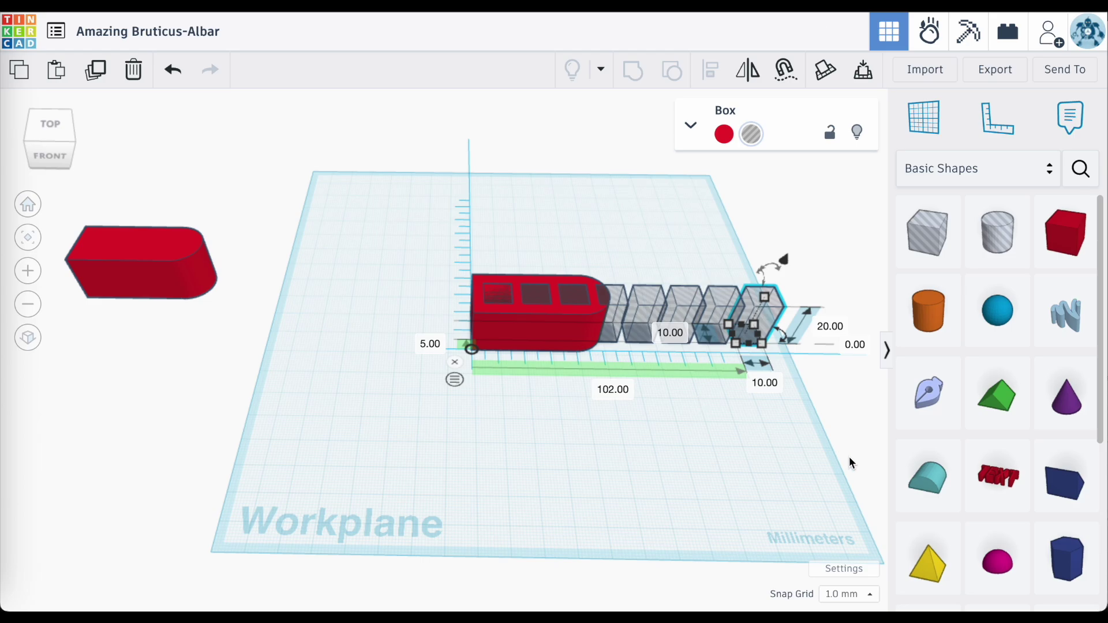
{"action": "scroll", "coordinate": [755, 414], "scroll_direction": "up", "scroll_amount": 3}
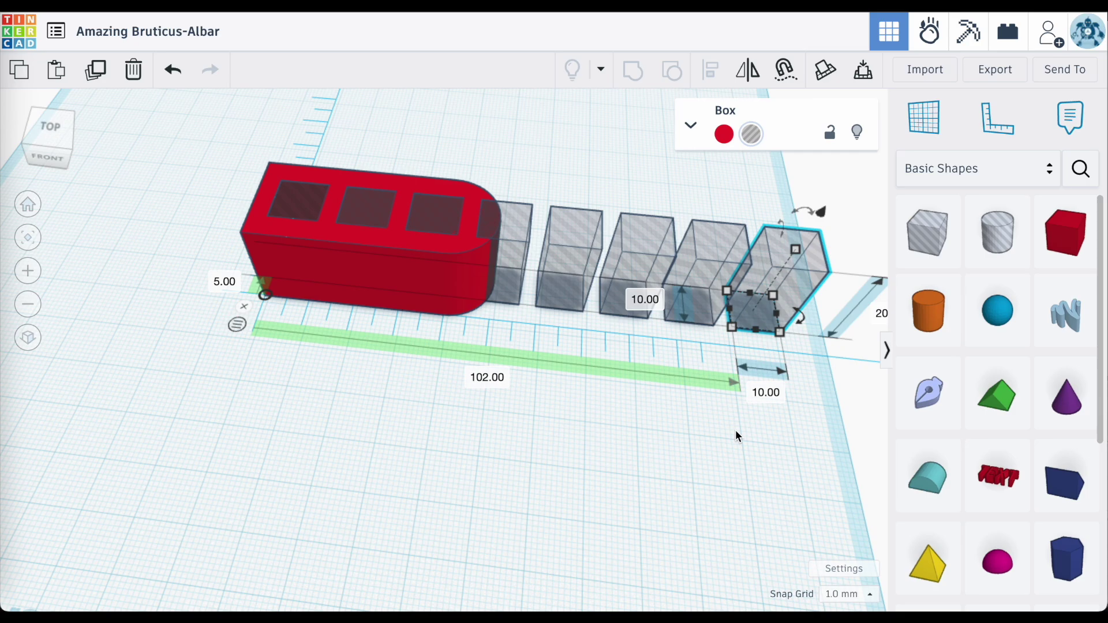
Delete the surplus hole boxes beyond the third one, keeping only the three fully inside the round-ended shape.
{"action": "left_click", "coordinate": [735, 431]}
{"action": "right_click_drag", "start_coordinate": [735, 430], "coordinate": [638, 407]}
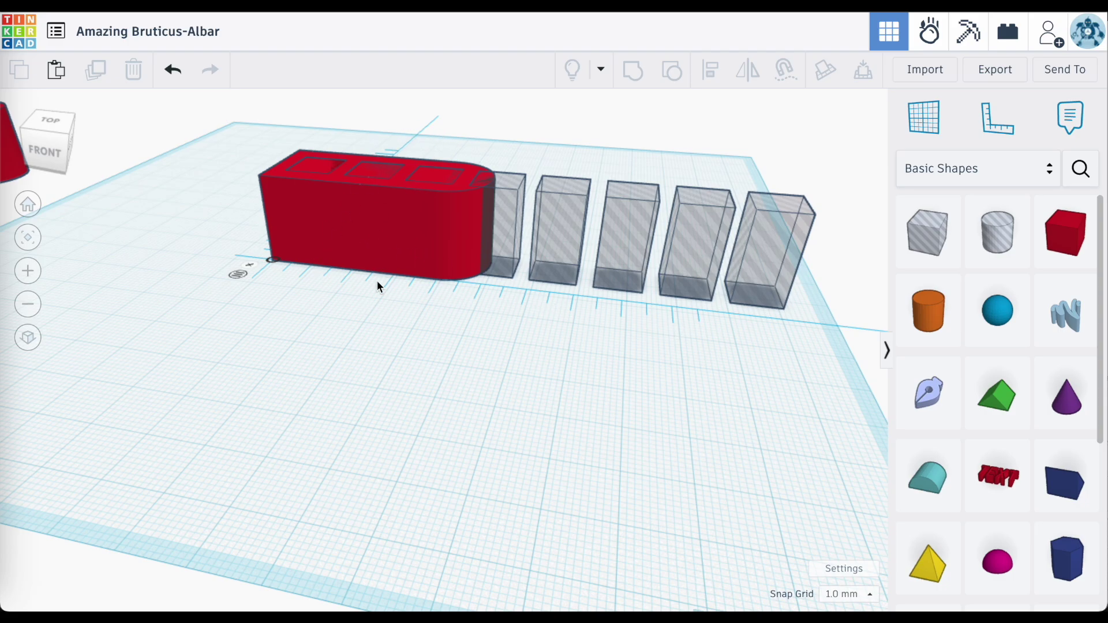
{"action": "right_click_drag", "start_coordinate": [640, 381], "coordinate": [605, 382]}
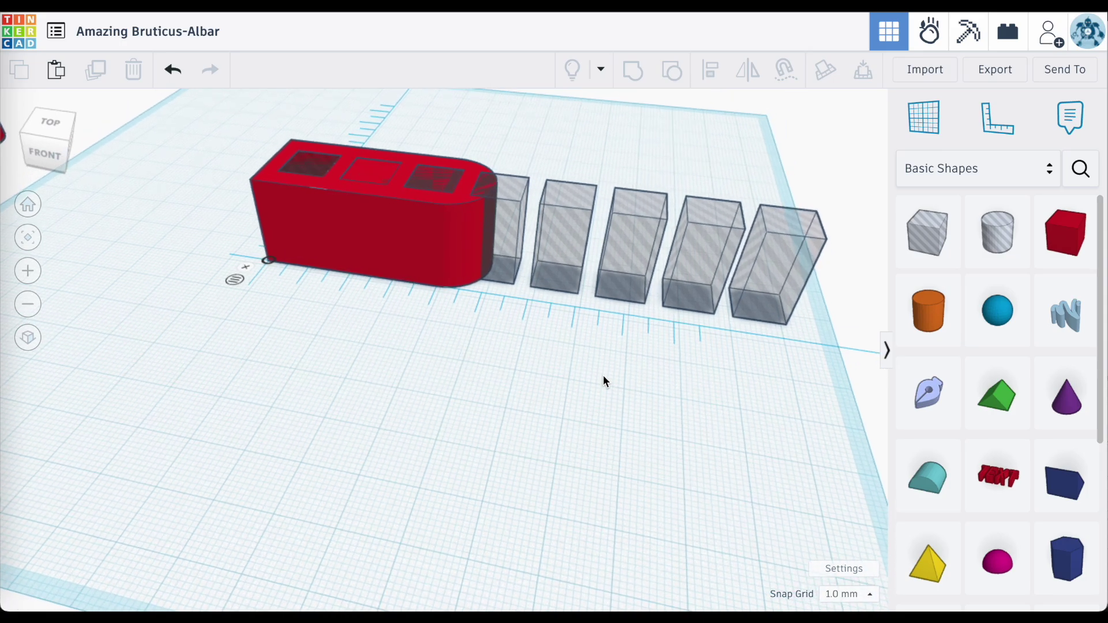
{"action": "left_click_drag", "start_coordinate": [834, 271], "coordinate": [513, 206]}
{"action": "key", "text": "Delete"}
{"action": "left_click", "coordinate": [512, 206]}
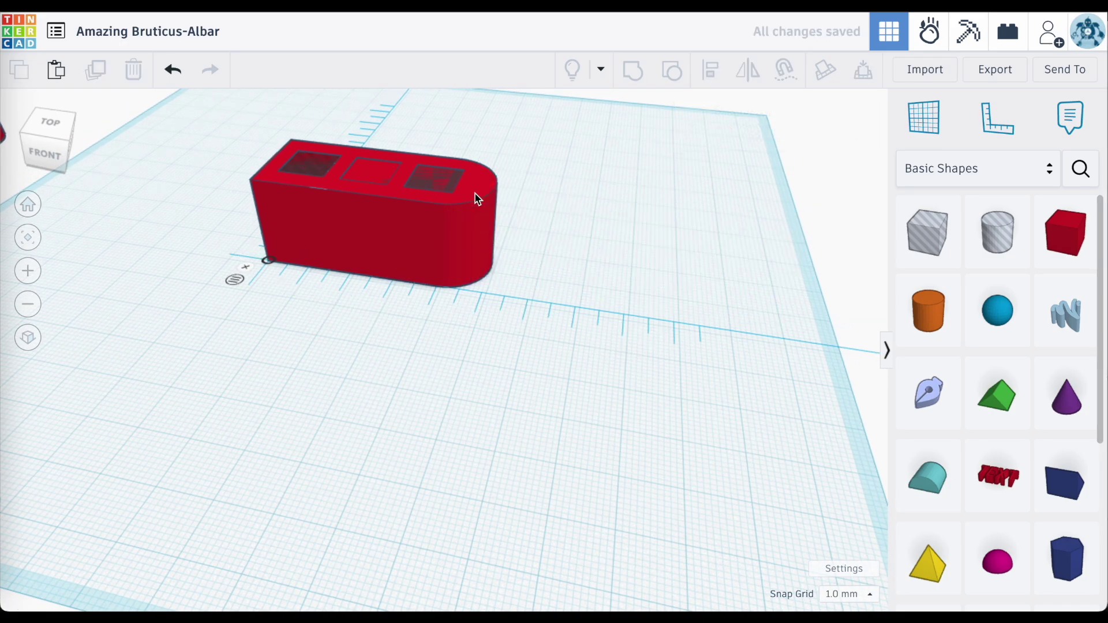
Raise the three remaining hole boxes together to 5 mm above the workplane and group them with the round-ended shape to cut pockets.
{"action": "left_click", "coordinate": [441, 181]}
{"action": "right_click_drag", "start_coordinate": [442, 221], "coordinate": [445, 240]}
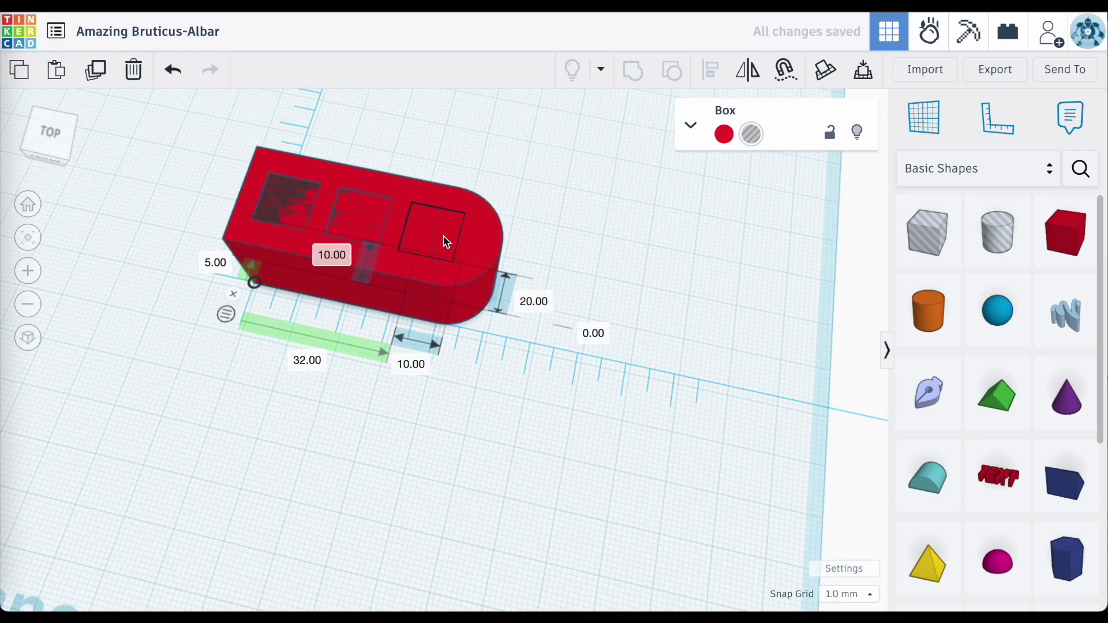
{"action": "left_click", "coordinate": [365, 217], "text": "shift"}
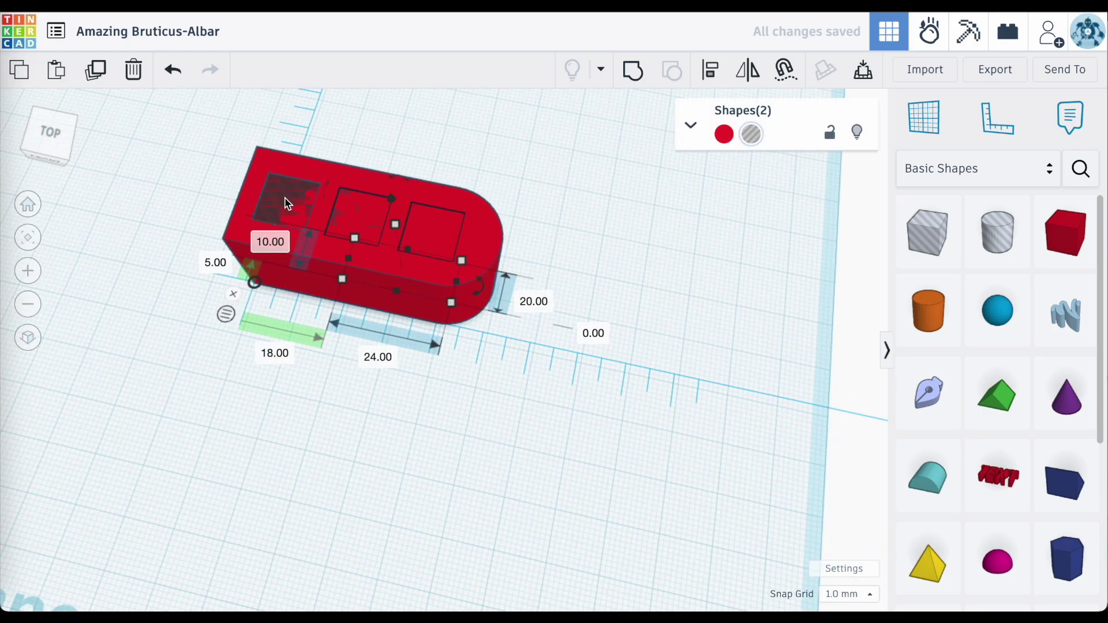
{"action": "left_click", "coordinate": [283, 198], "text": "shift"}
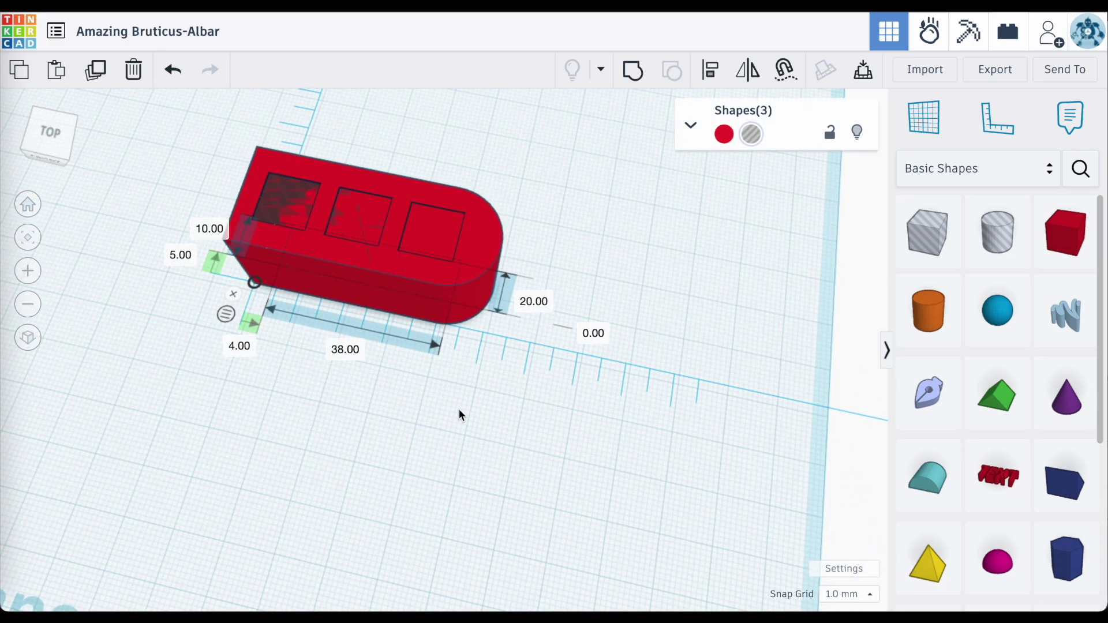
{"action": "right_click_drag", "start_coordinate": [460, 412], "coordinate": [581, 300]}
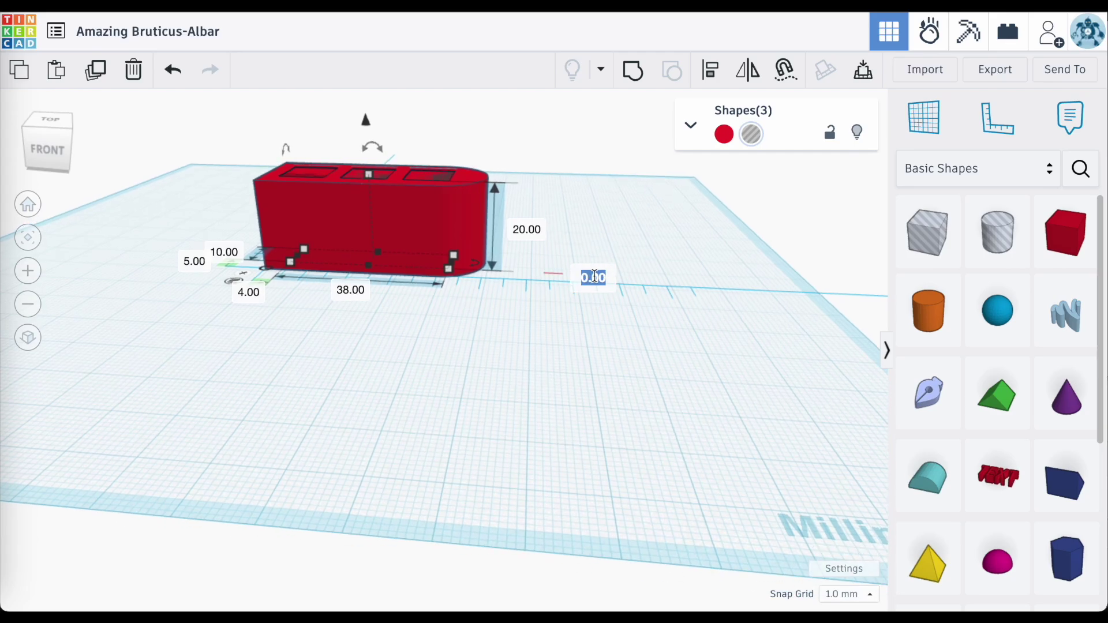
{"action": "type", "text": "5"}
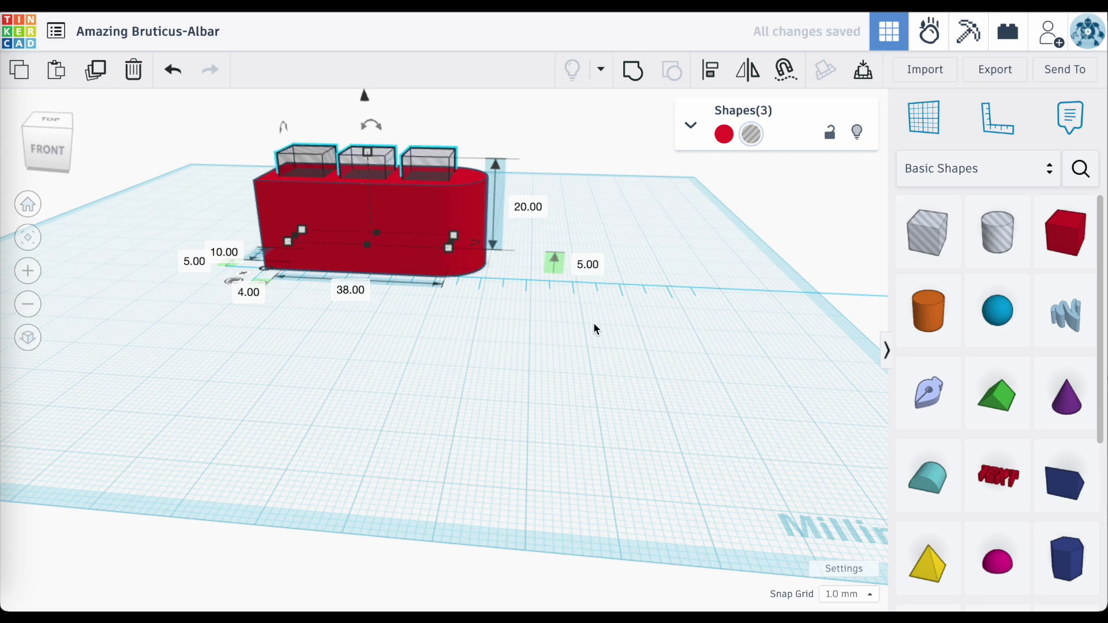
{"action": "left_click", "coordinate": [542, 383]}
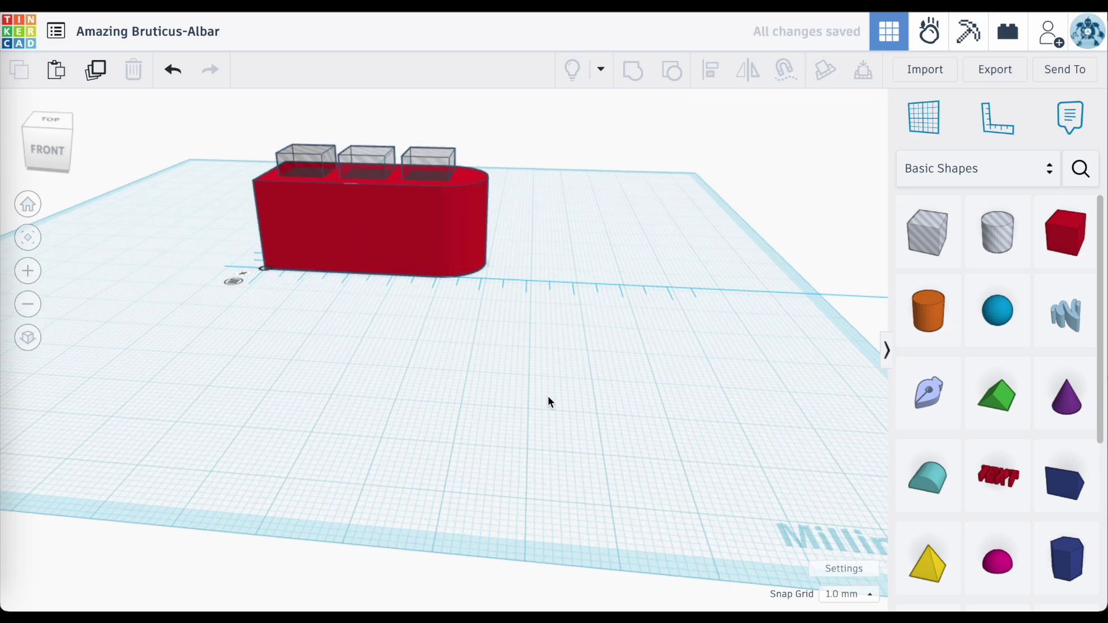
{"action": "right_click_drag", "start_coordinate": [548, 400], "coordinate": [671, 524]}
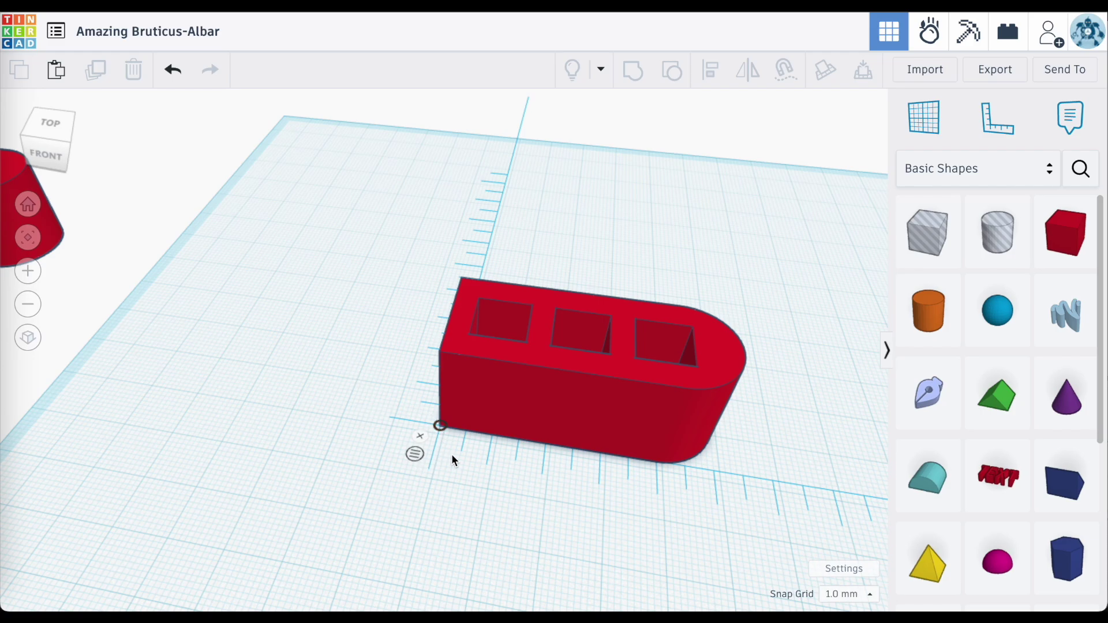
Check the grouped shape's ruler dimensions and its offset from the origin, and inspect the three pockets from several angles.
{"action": "left_click", "coordinate": [722, 360]}
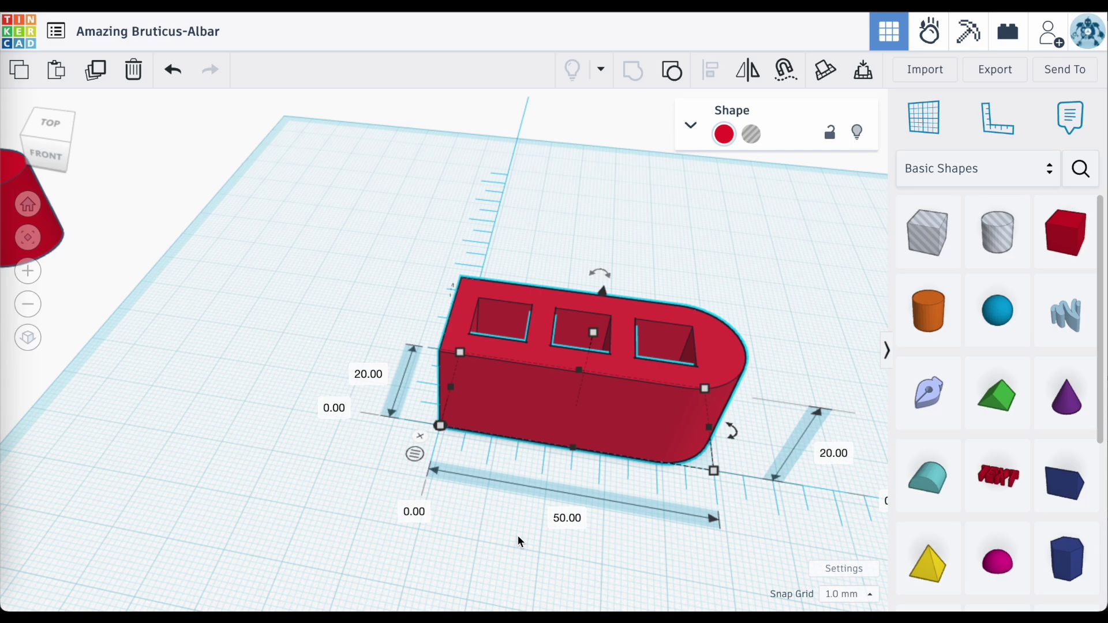
{"action": "left_click", "coordinate": [567, 522]}
{"action": "left_click", "coordinate": [365, 379]}
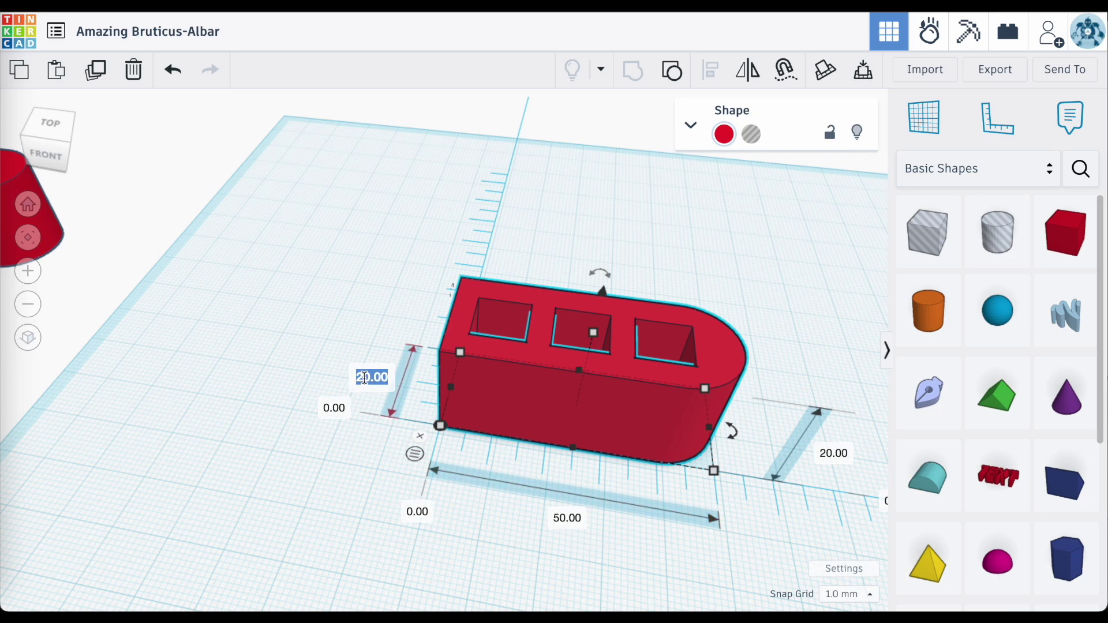
{"action": "left_click", "coordinate": [334, 411]}
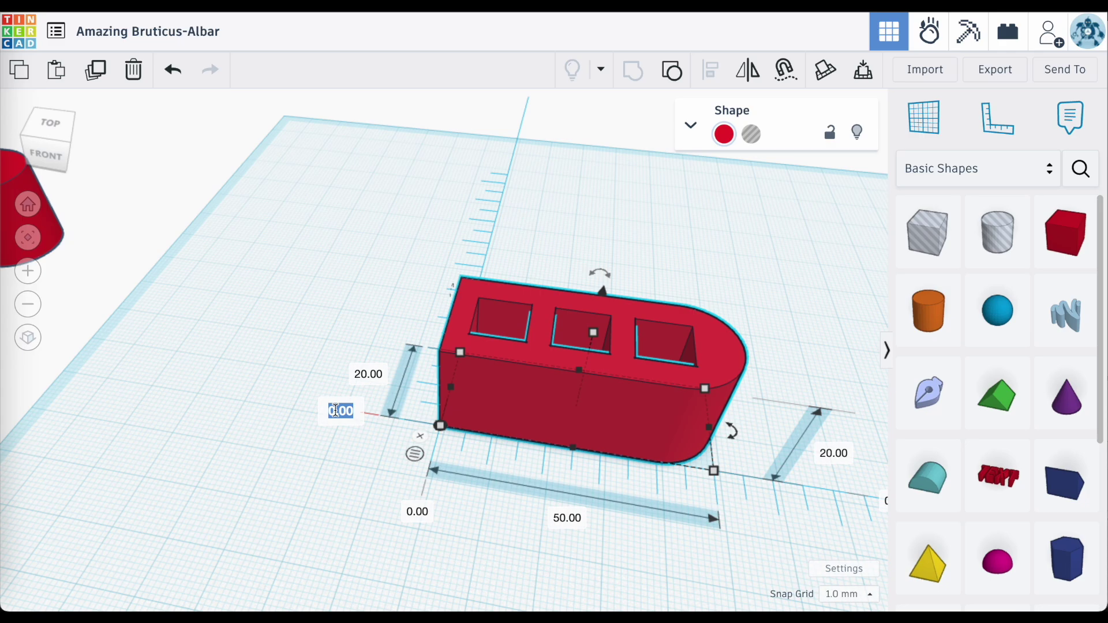
{"action": "right_click_drag", "start_coordinate": [358, 439], "coordinate": [564, 540]}
{"action": "left_click", "coordinate": [564, 539]}
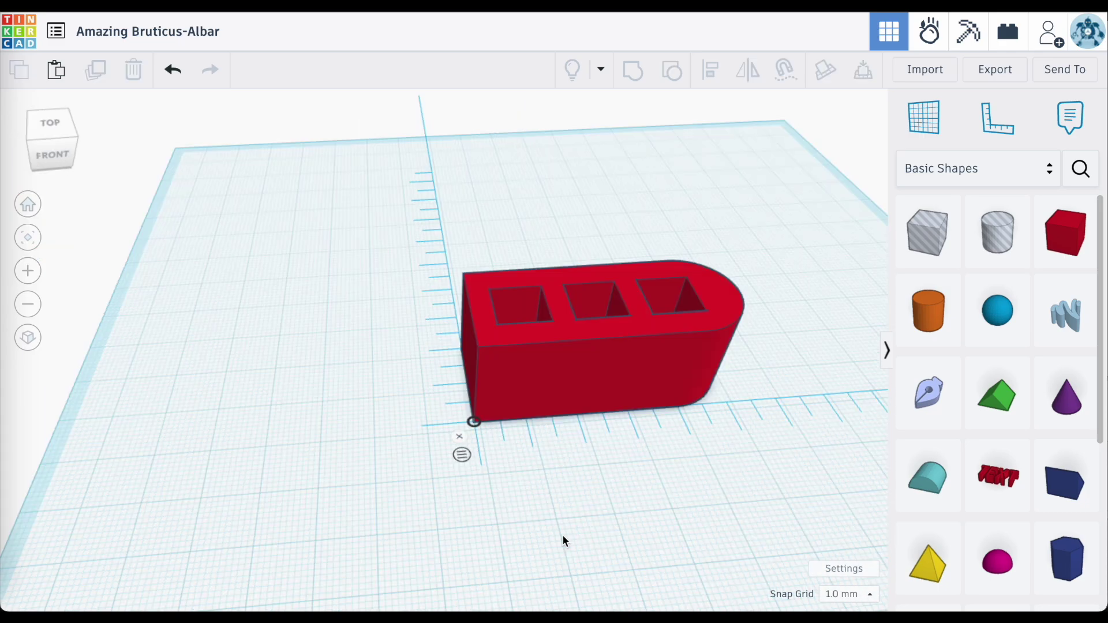
{"action": "right_click_drag", "start_coordinate": [564, 540], "coordinate": [642, 461]}
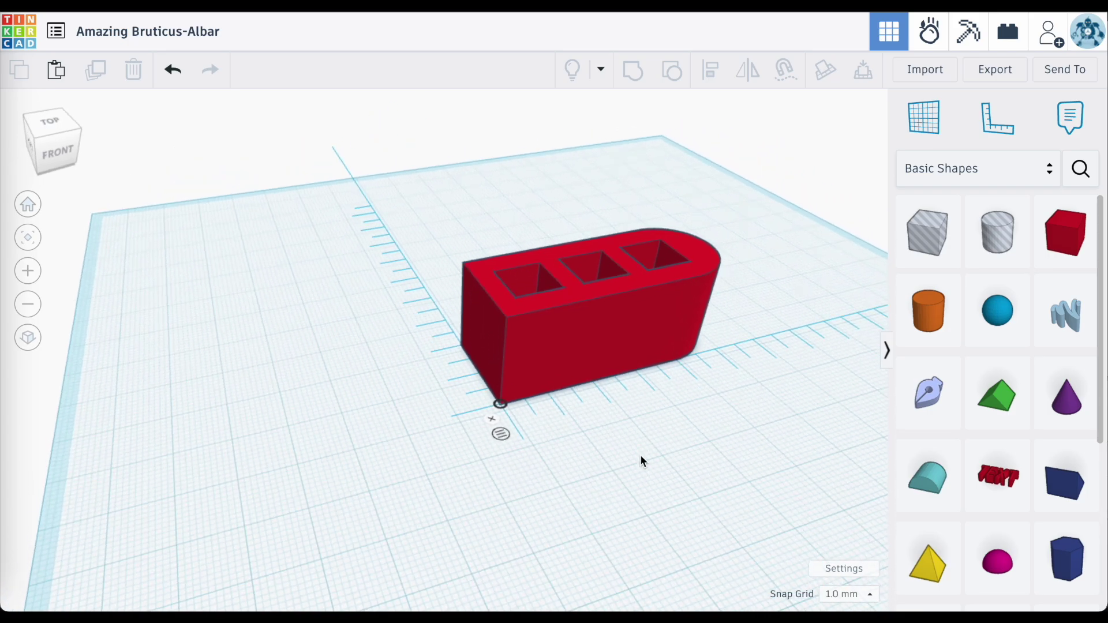
{"action": "right_click_drag", "start_coordinate": [640, 455], "coordinate": [641, 498]}
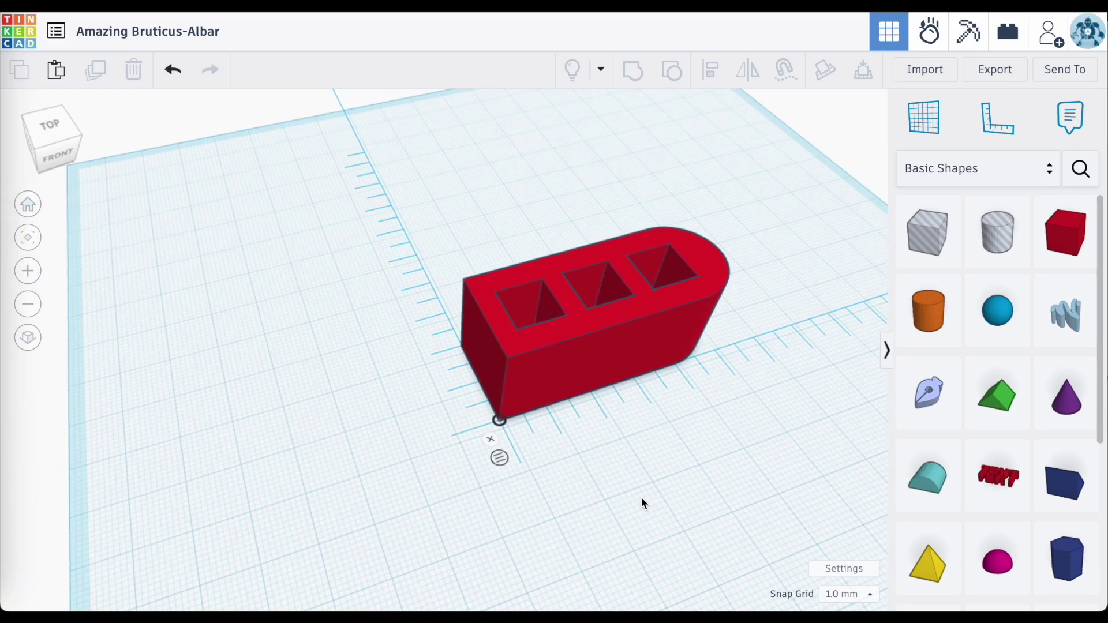